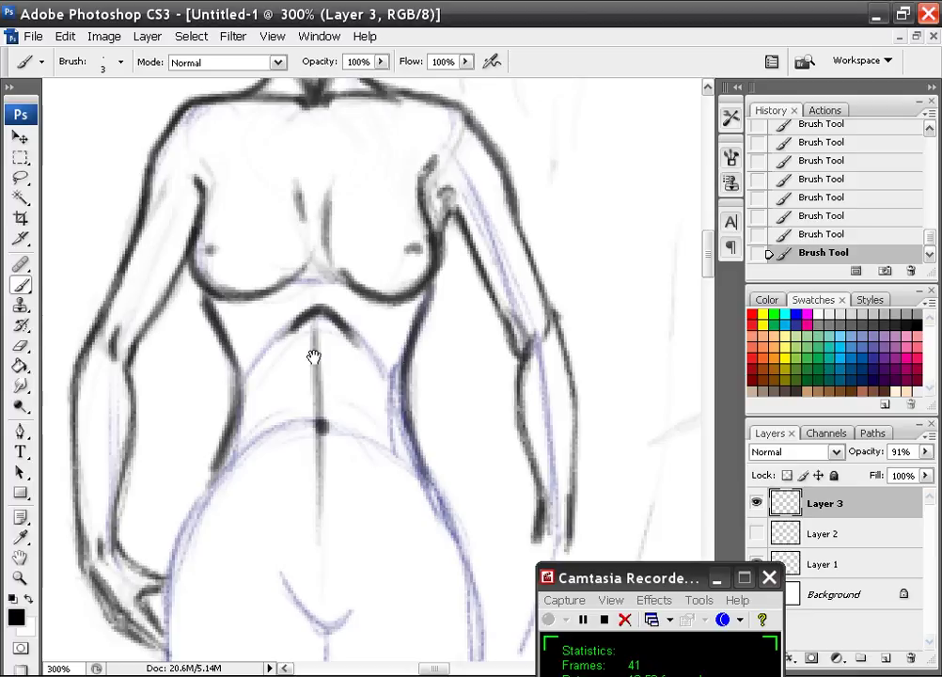
- Fade the dark hand sketch at the end of the left-hand arm with the eraser, keeping faint guide lines
{"action": "left_click_drag", "start_coordinate": [253, 407], "coordinate": [330, 330]}
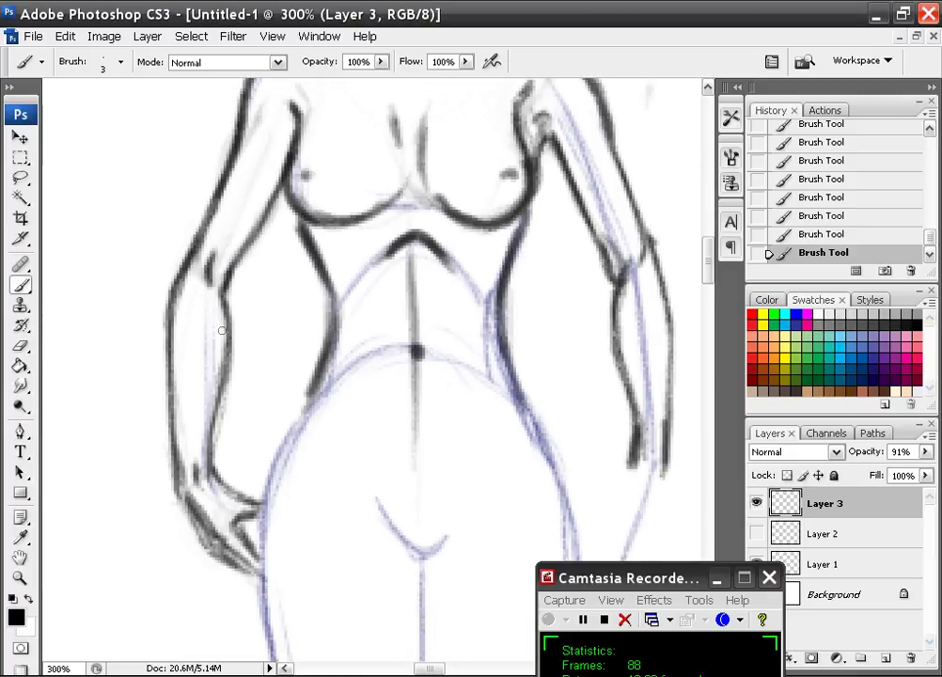
{"action": "left_click_drag", "start_coordinate": [226, 555], "coordinate": [189, 442]}
{"action": "mouse_move", "coordinate": [193, 461]}
{"action": "left_mouse_down"}
{"action": "mouse_move", "coordinate": [219, 514]}
{"action": "mouse_move", "coordinate": [235, 589]}
{"action": "left_mouse_up"}
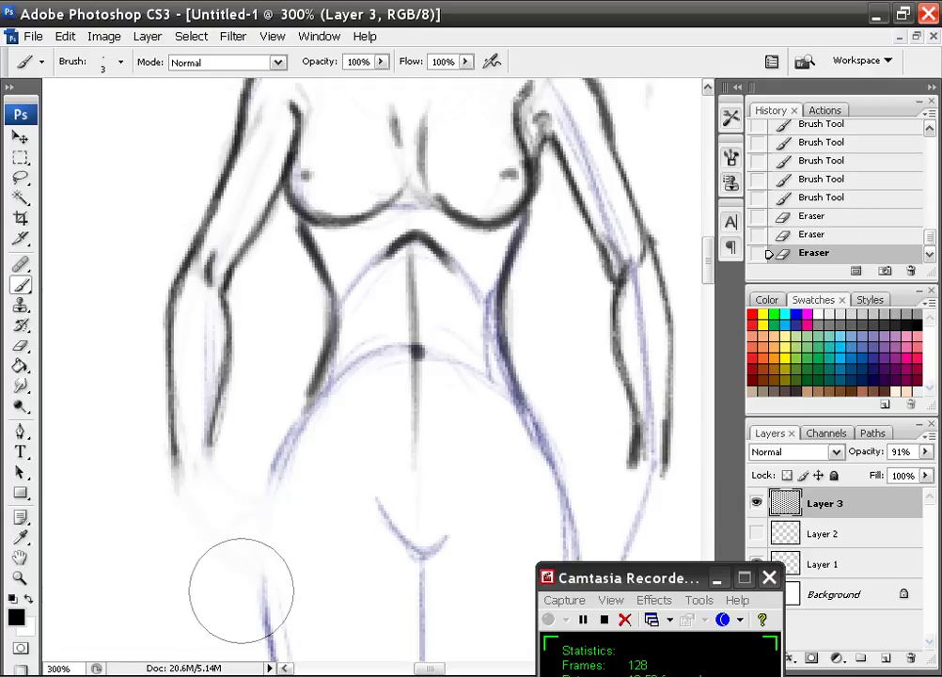
{"action": "left_click_drag", "start_coordinate": [216, 526], "coordinate": [165, 469]}
{"action": "key", "text": "ctrl+alt+z"}
{"action": "key", "text": "ctrl+alt+z"}
{"action": "key", "text": "ctrl+alt+z"}
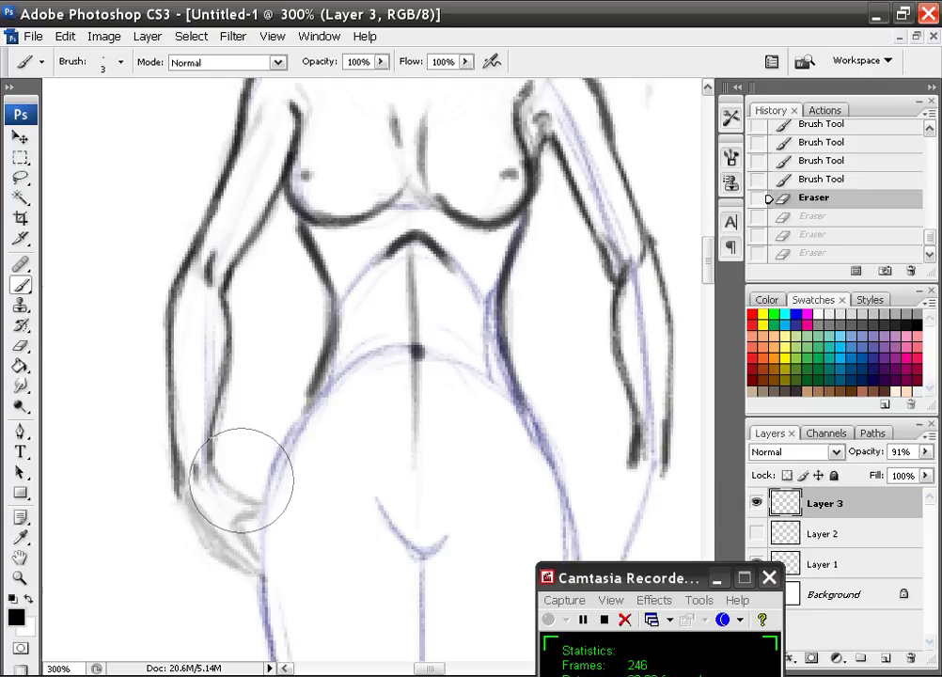
{"action": "left_click_drag", "start_coordinate": [226, 500], "coordinate": [231, 589]}
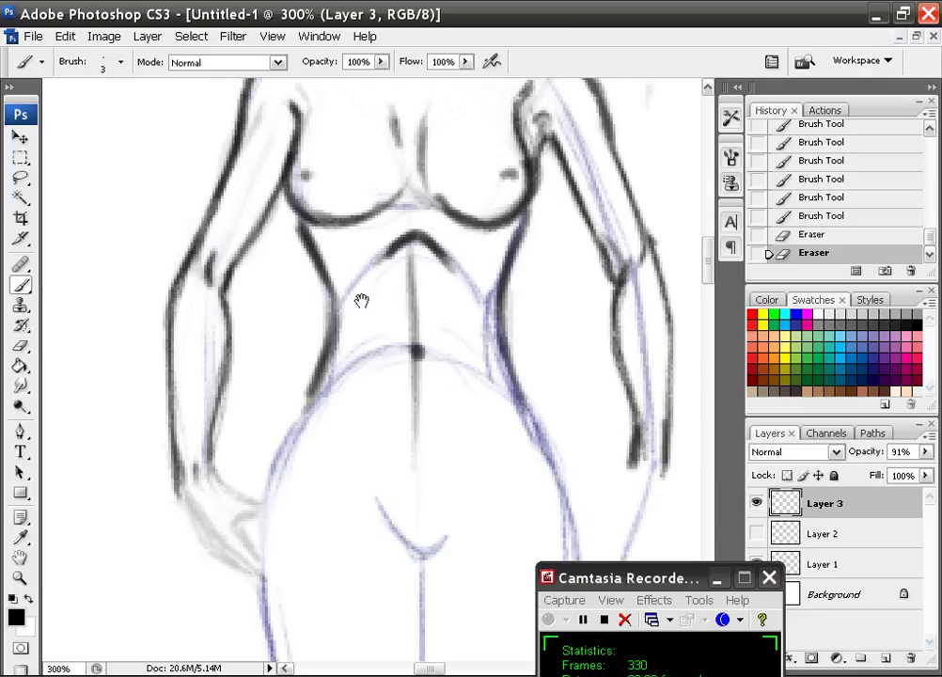
- Switch to the CampusLOL Model Gallery window in Internet Explorer to look for reference
{"action": "left_click_drag", "start_coordinate": [362, 301], "coordinate": [418, 498]}
{"action": "left_click", "coordinate": [505, 673]}
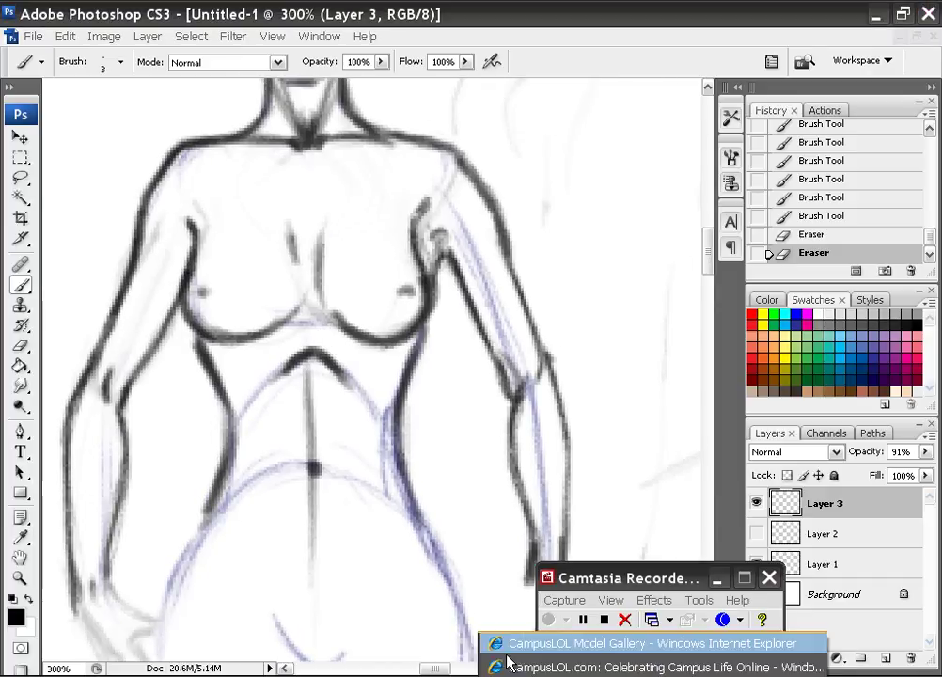
{"action": "left_click", "coordinate": [506, 645]}
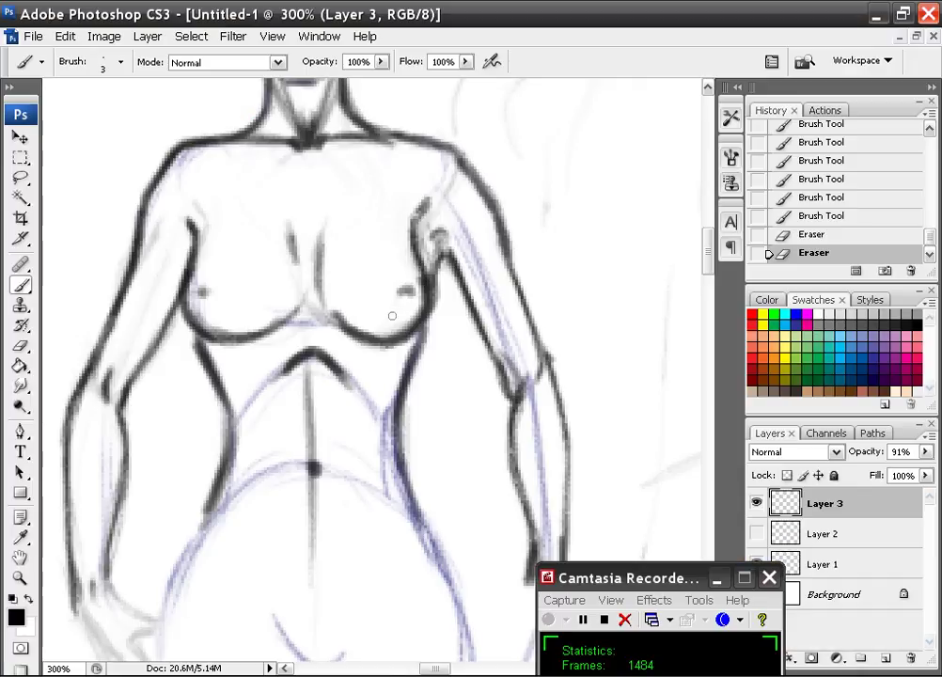
- Brush two small wrist-joint circles joined by a line in the empty area beside the figure
{"action": "left_click_drag", "start_coordinate": [501, 214], "coordinate": [97, 461]}
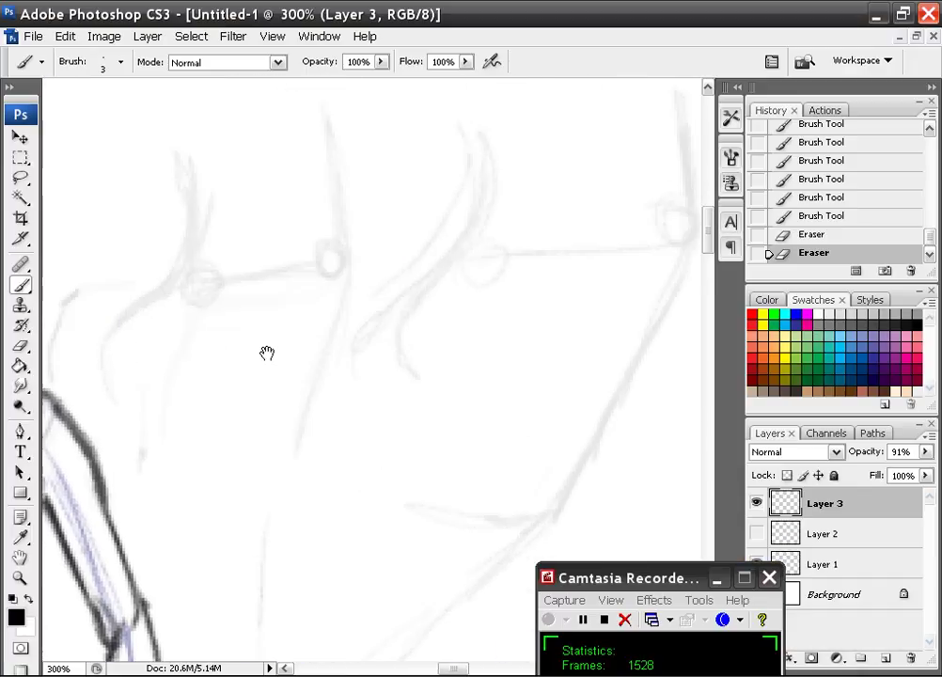
{"action": "mouse_move", "coordinate": [339, 279]}
{"action": "left_mouse_down"}
{"action": "mouse_move", "coordinate": [453, 274]}
{"action": "mouse_move", "coordinate": [353, 281]}
{"action": "mouse_move", "coordinate": [302, 296]}
{"action": "mouse_move", "coordinate": [331, 276]}
{"action": "left_mouse_up"}
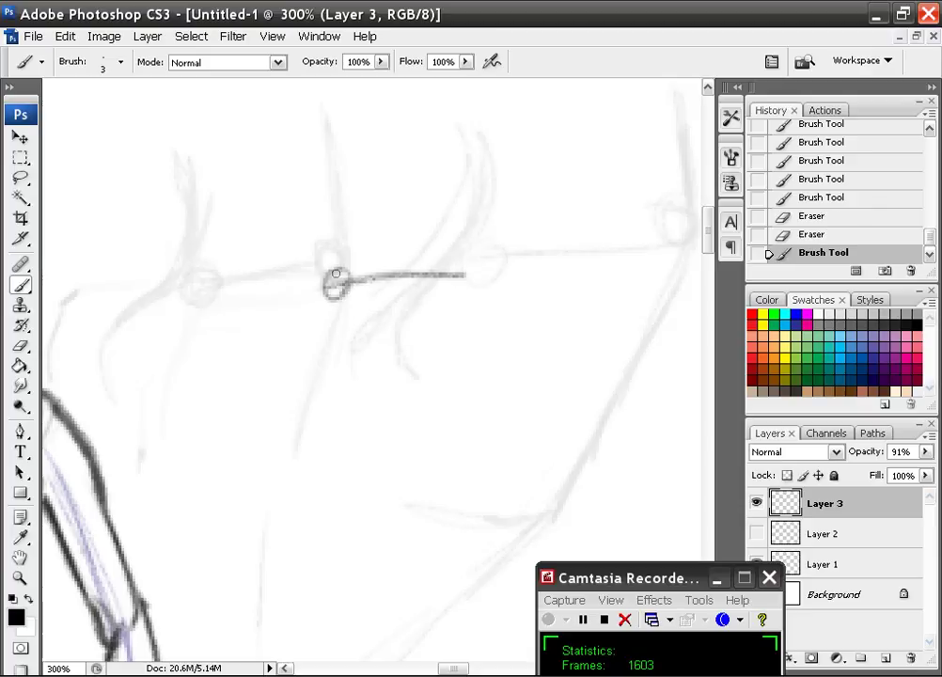
{"action": "mouse_move", "coordinate": [455, 253]}
{"action": "left_mouse_down"}
{"action": "mouse_move", "coordinate": [444, 264]}
{"action": "mouse_move", "coordinate": [456, 252]}
{"action": "left_mouse_up"}
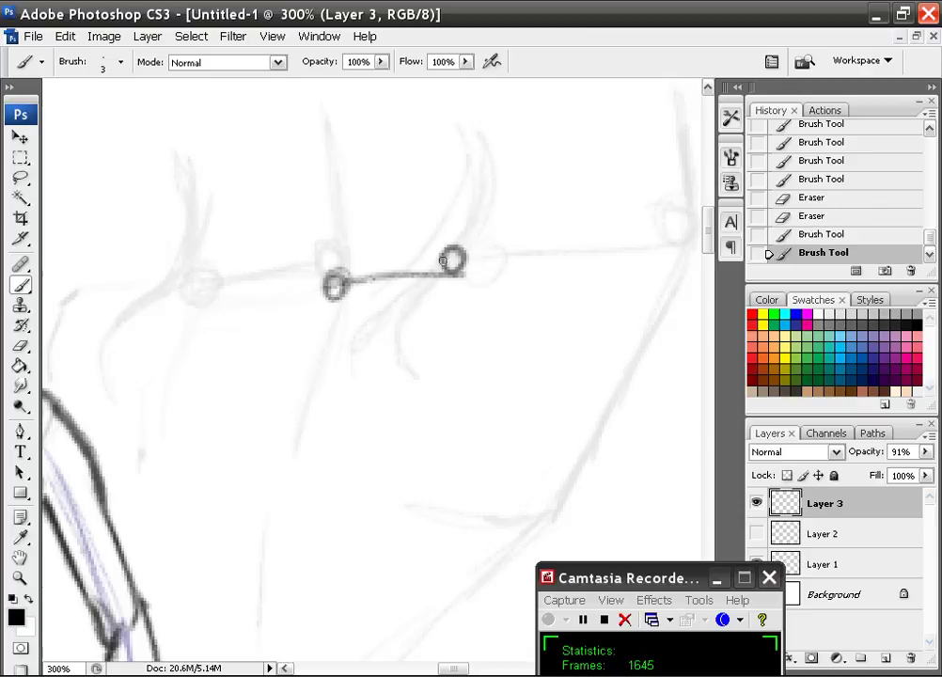
{"action": "left_click_drag", "start_coordinate": [333, 293], "coordinate": [389, 280]}
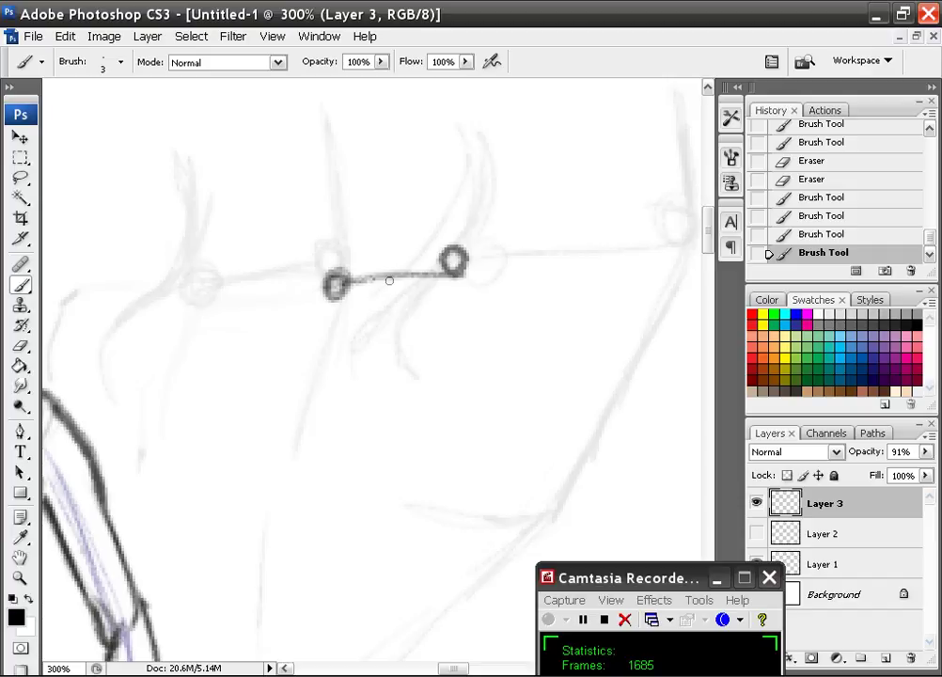
{"action": "left_click_drag", "start_coordinate": [326, 292], "coordinate": [336, 283]}
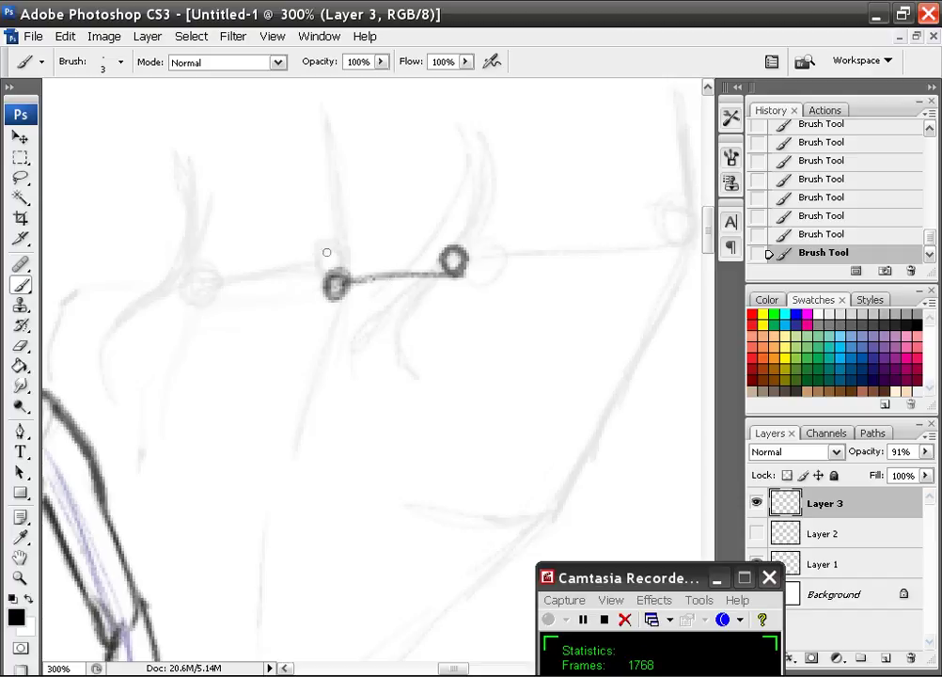
- Sketch the forearm lines above the two wrist circles and the palm and thumb edges below them
{"action": "mouse_move", "coordinate": [318, 162]}
{"action": "left_mouse_down"}
{"action": "mouse_move", "coordinate": [332, 307]}
{"action": "mouse_move", "coordinate": [285, 385]}
{"action": "left_mouse_up"}
{"action": "left_click_drag", "start_coordinate": [331, 278], "coordinate": [331, 187]}
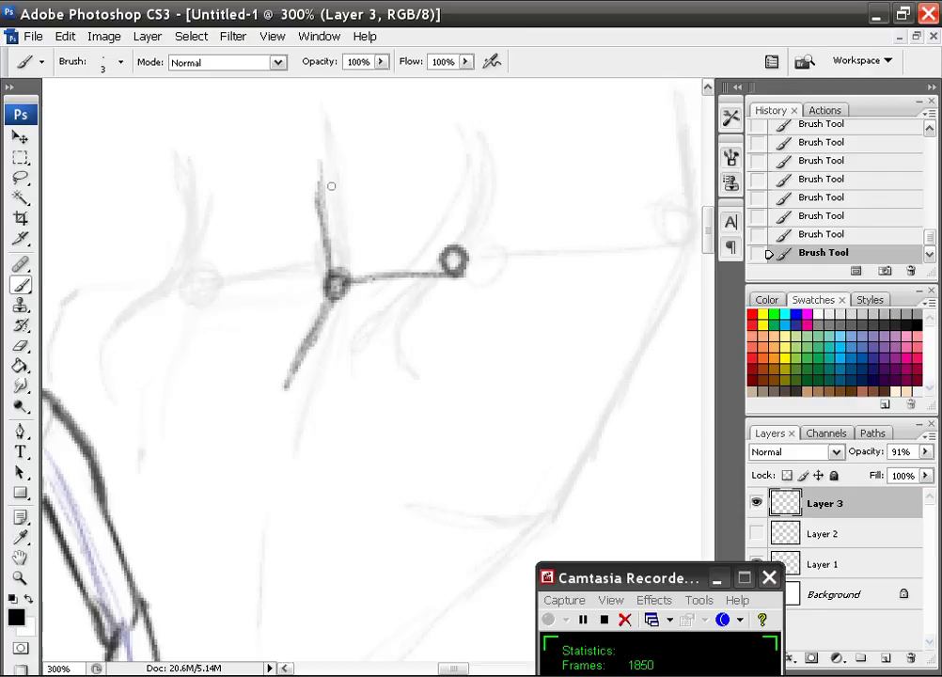
{"action": "mouse_move", "coordinate": [439, 139]}
{"action": "left_mouse_down"}
{"action": "mouse_move", "coordinate": [454, 396]}
{"action": "mouse_move", "coordinate": [456, 292]}
{"action": "mouse_move", "coordinate": [434, 471]}
{"action": "left_mouse_up"}
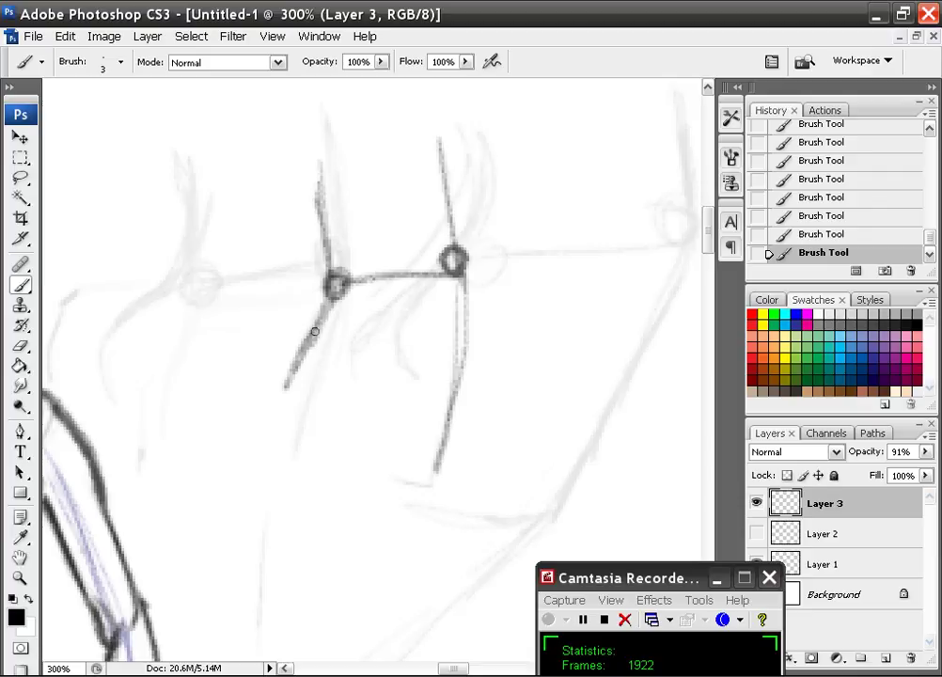
{"action": "left_click_drag", "start_coordinate": [322, 287], "coordinate": [252, 346]}
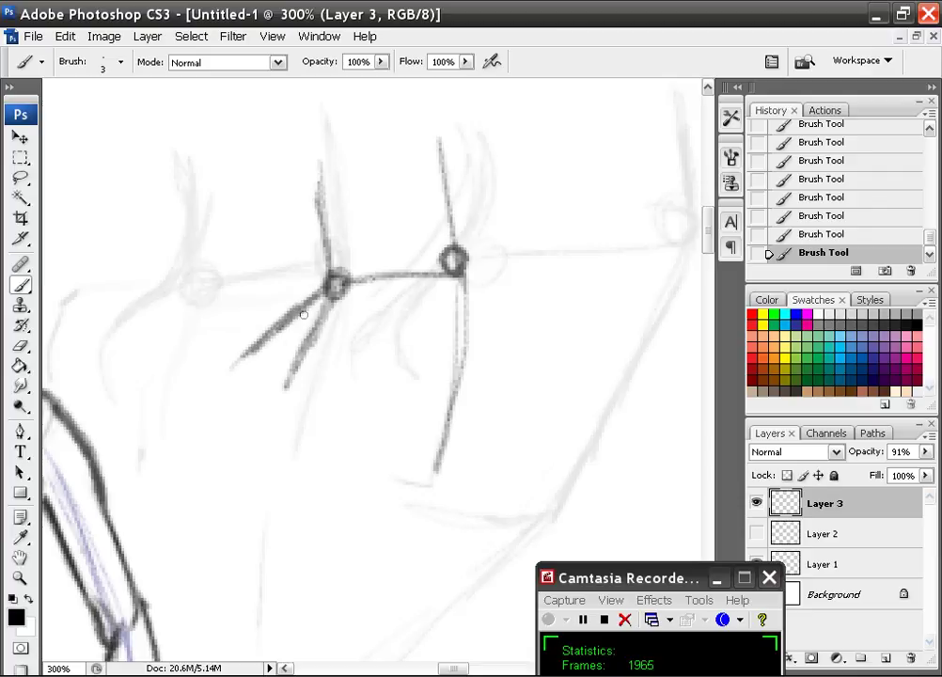
{"action": "left_click_drag", "start_coordinate": [325, 289], "coordinate": [233, 357]}
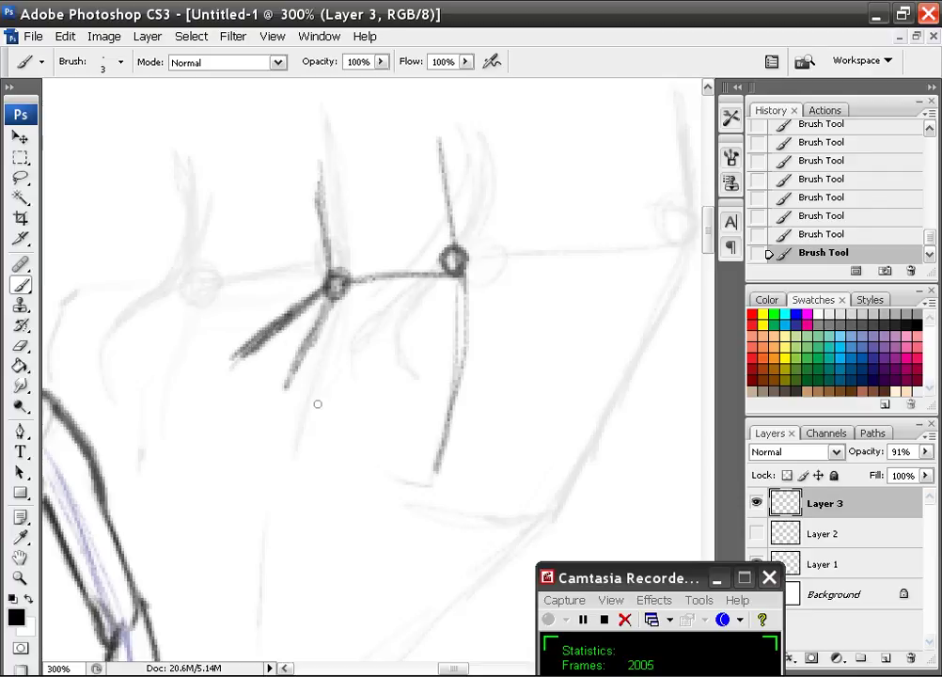
- Complete the example hand with a thumb tip, a curved thumb web and finger outlines, and reinforce its wrist line
{"action": "mouse_move", "coordinate": [284, 386]}
{"action": "left_mouse_down"}
{"action": "mouse_move", "coordinate": [311, 381]}
{"action": "mouse_move", "coordinate": [330, 427]}
{"action": "mouse_move", "coordinate": [324, 414]}
{"action": "left_mouse_up"}
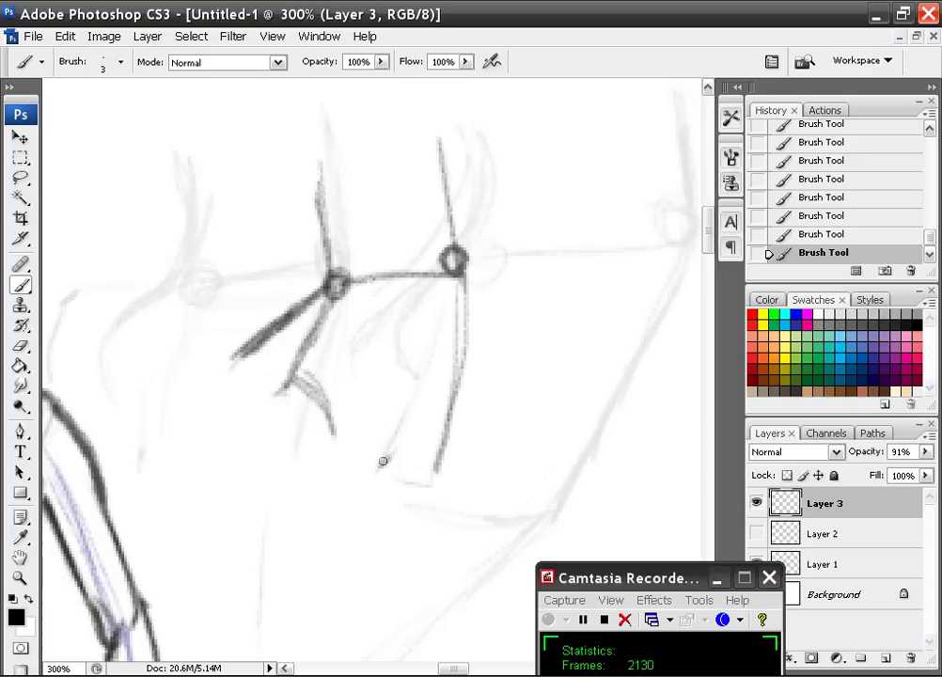
{"action": "mouse_move", "coordinate": [371, 470]}
{"action": "left_mouse_down"}
{"action": "mouse_move", "coordinate": [401, 405]}
{"action": "mouse_move", "coordinate": [358, 472]}
{"action": "mouse_move", "coordinate": [269, 562]}
{"action": "left_mouse_up"}
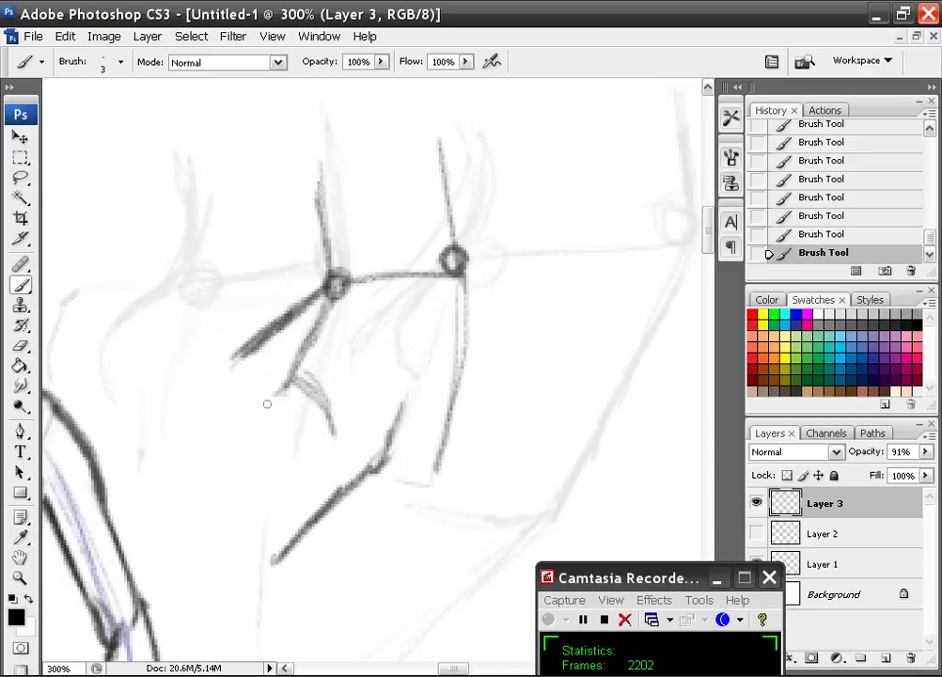
{"action": "left_click_drag", "start_coordinate": [329, 429], "coordinate": [295, 492]}
{"action": "mouse_move", "coordinate": [303, 382]}
{"action": "left_mouse_down"}
{"action": "mouse_move", "coordinate": [316, 433]}
{"action": "mouse_move", "coordinate": [238, 395]}
{"action": "mouse_move", "coordinate": [209, 424]}
{"action": "left_mouse_up"}
{"action": "mouse_move", "coordinate": [243, 348]}
{"action": "left_mouse_down"}
{"action": "mouse_move", "coordinate": [178, 407]}
{"action": "mouse_move", "coordinate": [234, 401]}
{"action": "mouse_move", "coordinate": [184, 418]}
{"action": "left_mouse_up"}
{"action": "mouse_move", "coordinate": [246, 328]}
{"action": "left_mouse_down"}
{"action": "mouse_move", "coordinate": [180, 404]}
{"action": "mouse_move", "coordinate": [165, 404]}
{"action": "mouse_move", "coordinate": [227, 406]}
{"action": "mouse_move", "coordinate": [304, 377]}
{"action": "left_mouse_up"}
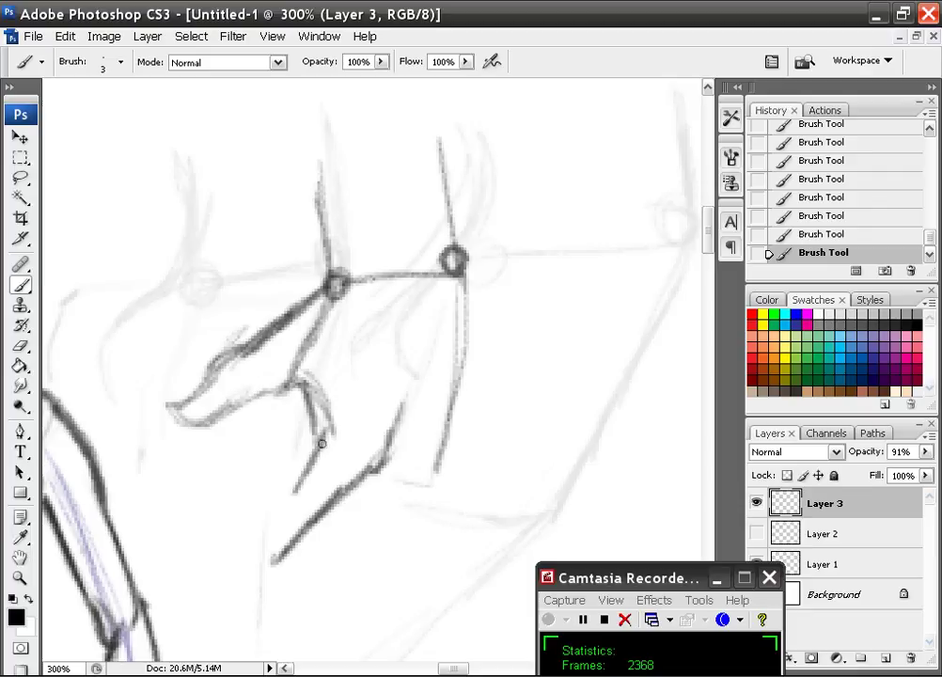
{"action": "left_click_drag", "start_coordinate": [321, 444], "coordinate": [266, 536]}
{"action": "left_click_drag", "start_coordinate": [294, 478], "coordinate": [247, 541]}
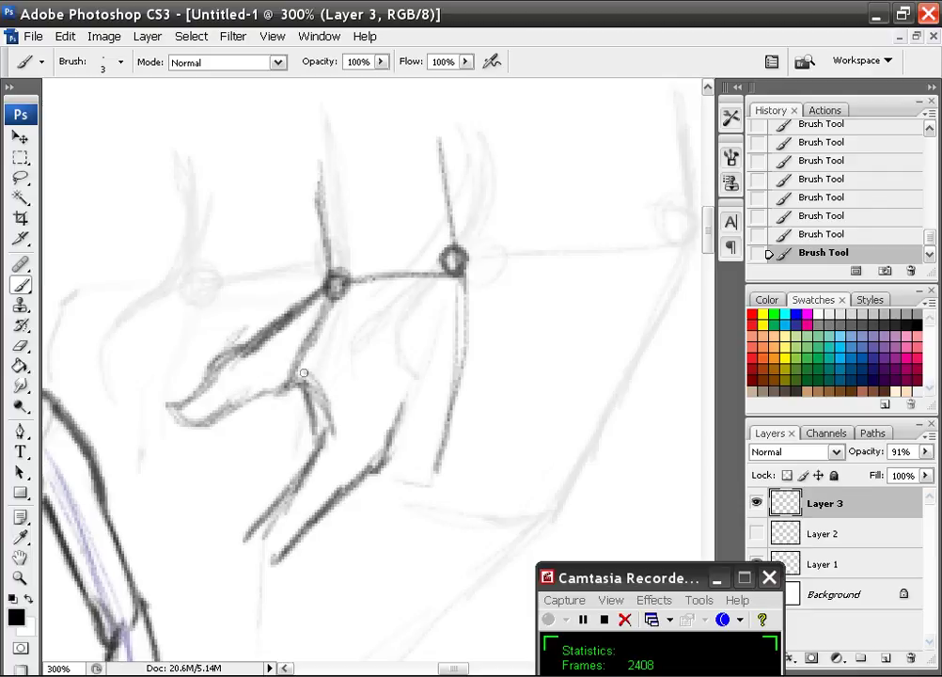
{"action": "mouse_move", "coordinate": [348, 295]}
{"action": "left_mouse_down"}
{"action": "mouse_move", "coordinate": [449, 256]}
{"action": "mouse_move", "coordinate": [337, 281]}
{"action": "mouse_move", "coordinate": [380, 276]}
{"action": "left_mouse_up"}
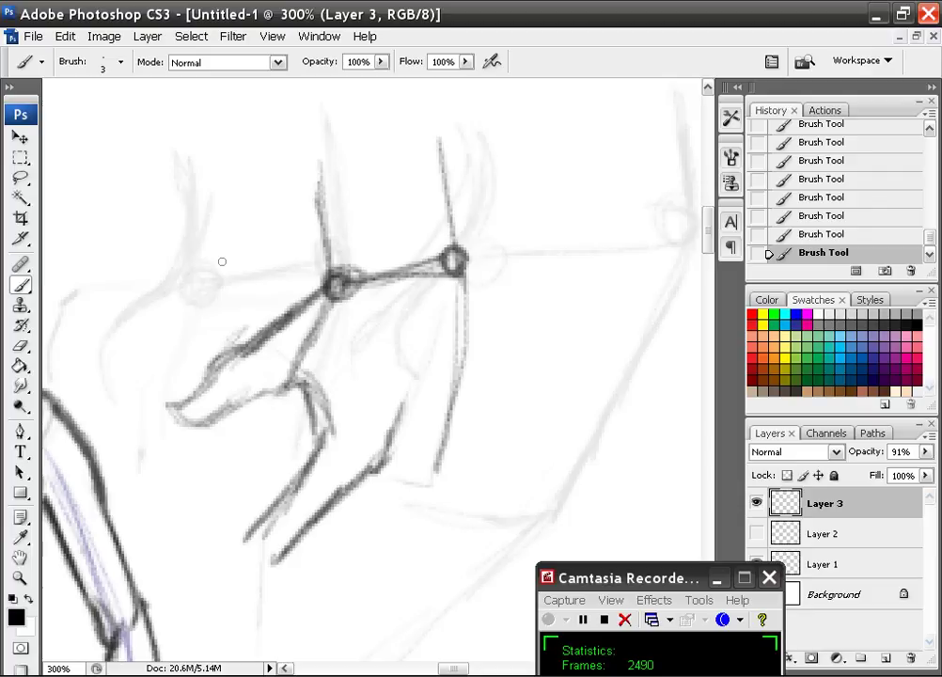
- Erase the example hand sketch beside the figure with broad eraser strokes
{"action": "key", "text": "e"}
{"action": "mouse_move", "coordinate": [519, 199]}
{"action": "left_mouse_down"}
{"action": "mouse_move", "coordinate": [434, 217]}
{"action": "mouse_move", "coordinate": [403, 168]}
{"action": "mouse_move", "coordinate": [333, 227]}
{"action": "mouse_move", "coordinate": [248, 449]}
{"action": "mouse_move", "coordinate": [279, 518]}
{"action": "mouse_move", "coordinate": [250, 512]}
{"action": "mouse_move", "coordinate": [467, 371]}
{"action": "mouse_move", "coordinate": [356, 467]}
{"action": "left_mouse_up"}
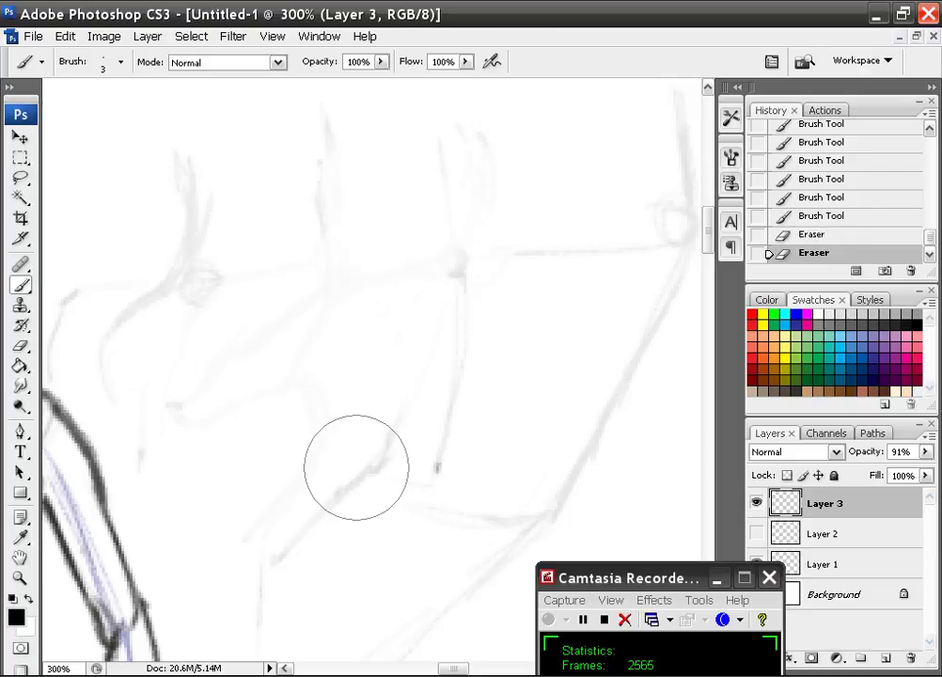
{"action": "key", "text": "ctrl+minus"}
{"action": "key", "text": "ctrl+minus"}
{"action": "key", "text": "ctrl+minus"}
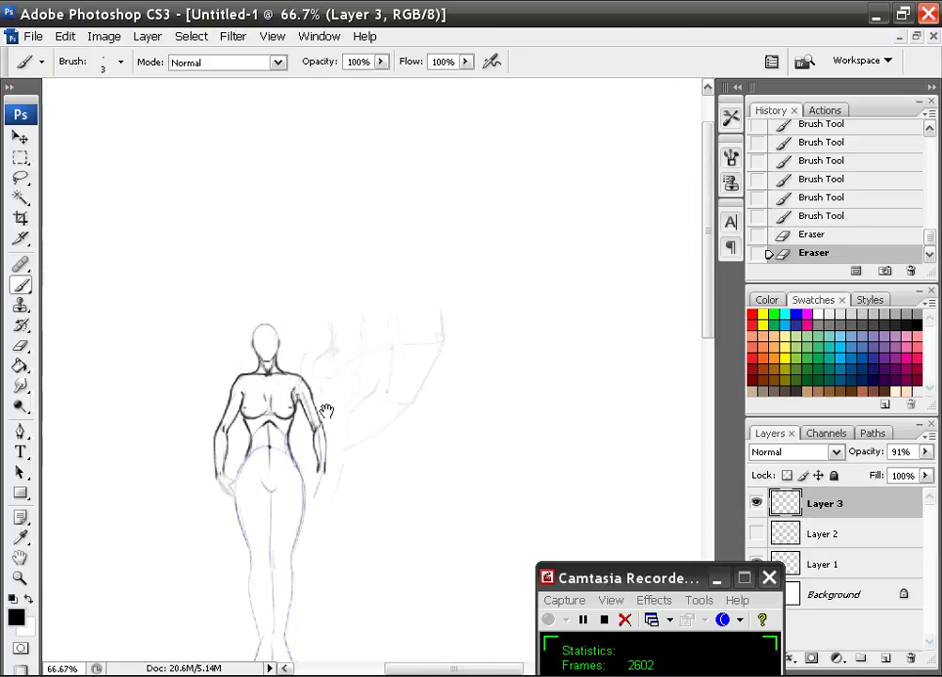
{"action": "left_click_drag", "start_coordinate": [325, 411], "coordinate": [311, 266]}
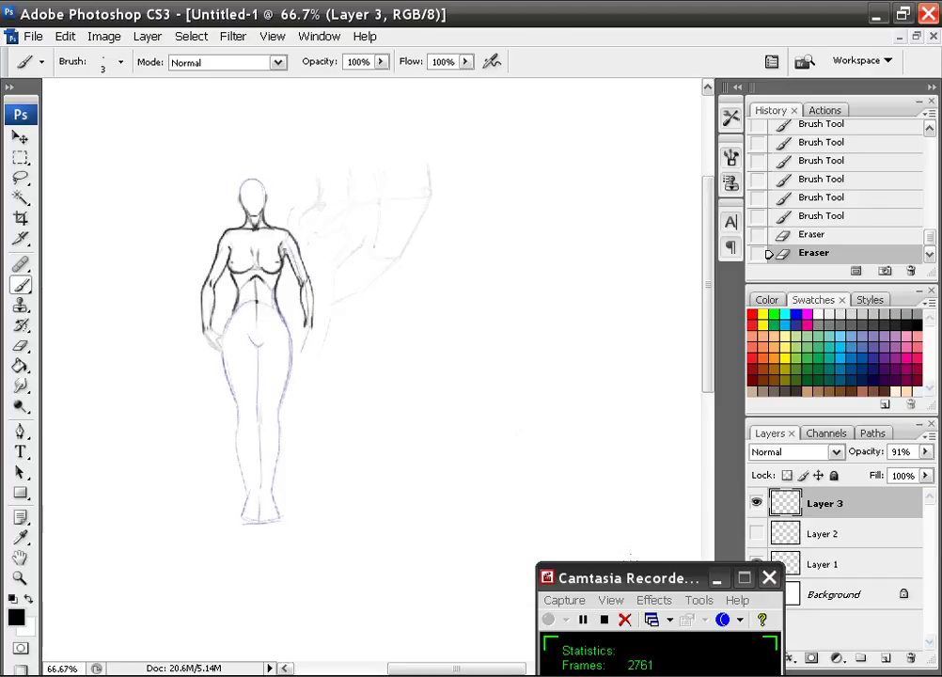
{"action": "left_click_drag", "start_coordinate": [636, 576], "coordinate": [619, 540]}
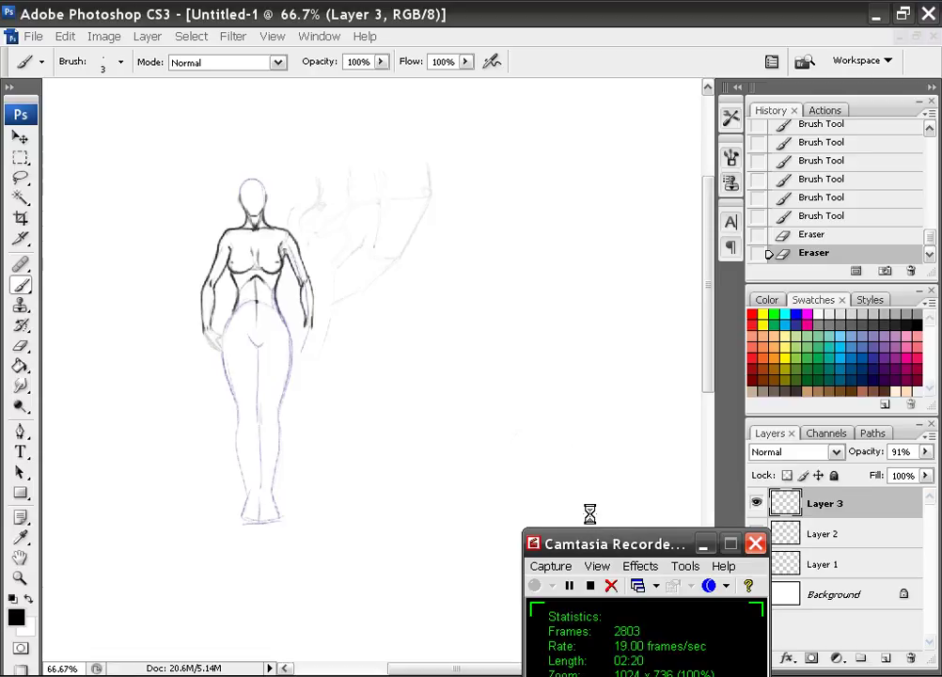
{"action": "left_click", "coordinate": [358, 381]}
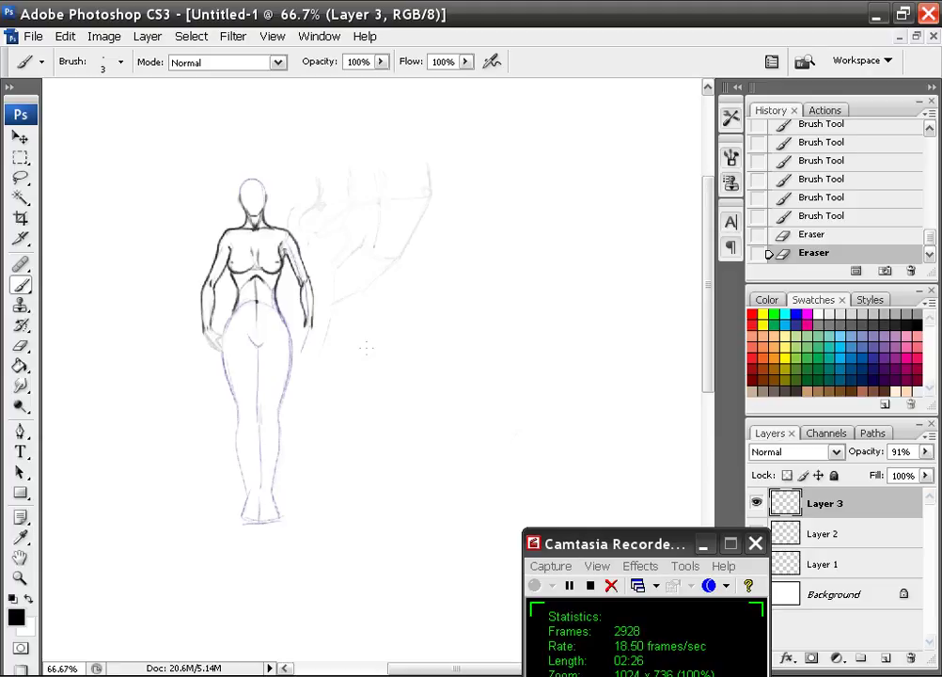
- Darken the notch at the base of the neck and the collarbone lines on both sides with short black brush strokes
{"action": "key", "text": "ctrl+plus"}
{"action": "key", "text": "ctrl+plus"}
{"action": "left_click_drag", "start_coordinate": [196, 211], "coordinate": [375, 400]}
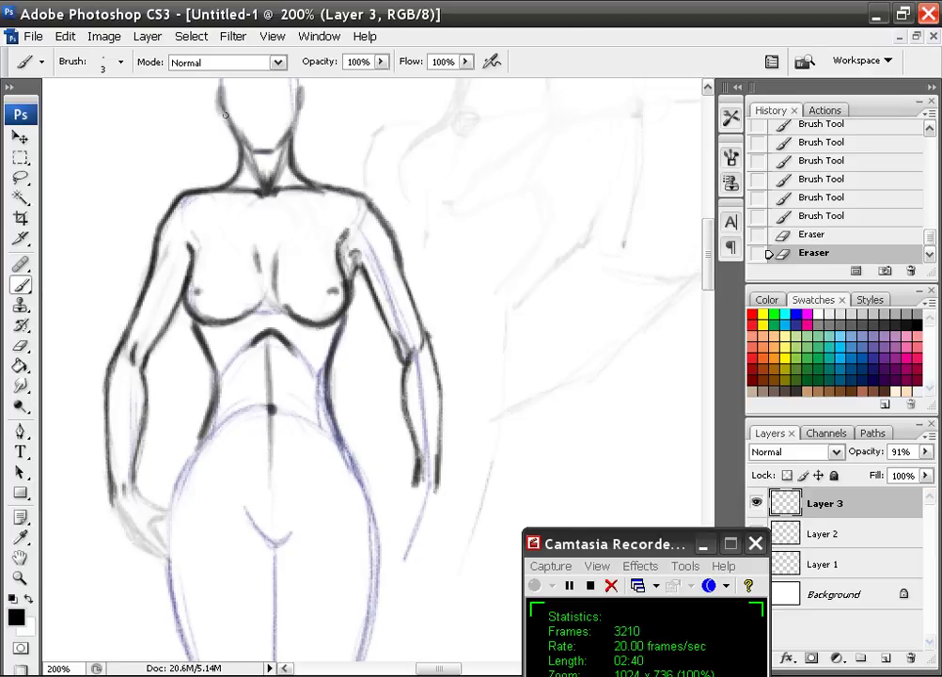
{"action": "left_click_drag", "start_coordinate": [274, 193], "coordinate": [265, 197]}
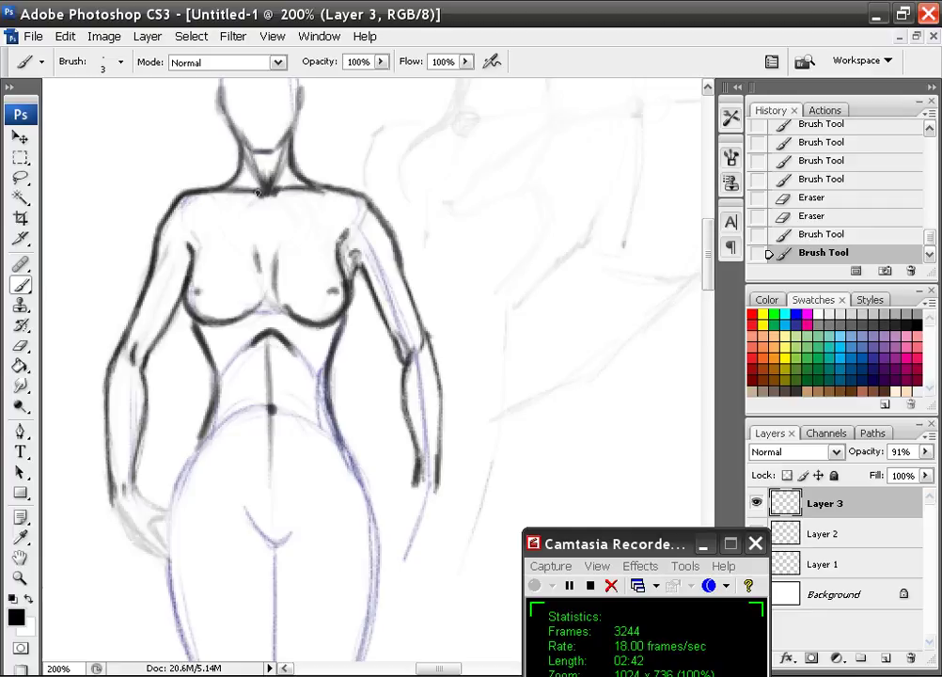
{"action": "left_click", "coordinate": [261, 193]}
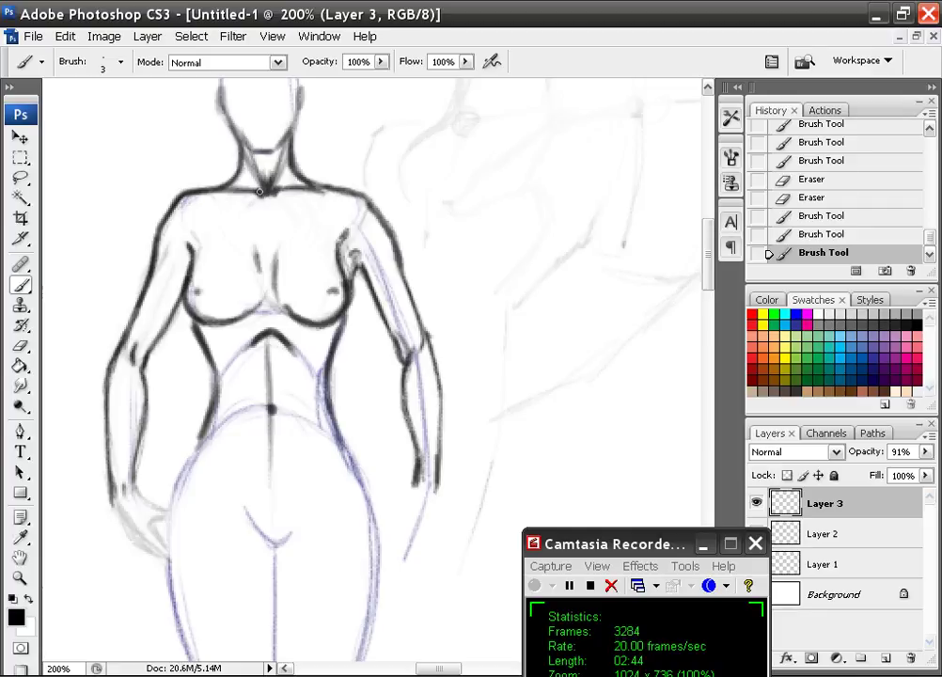
{"action": "left_click", "coordinate": [262, 195]}
{"action": "left_click", "coordinate": [262, 194]}
{"action": "left_click", "coordinate": [262, 195]}
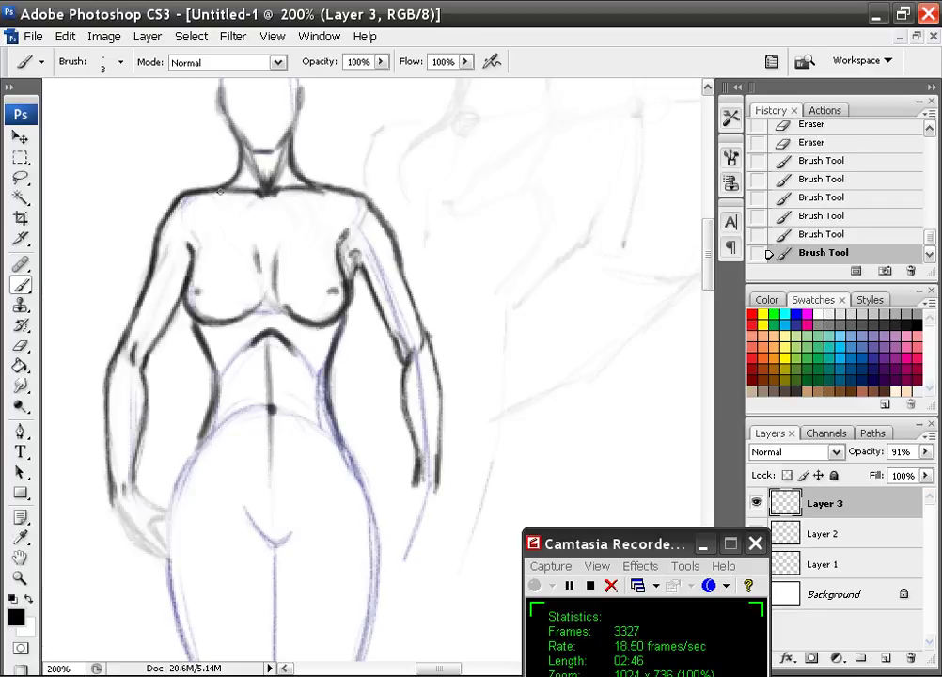
{"action": "left_click_drag", "start_coordinate": [221, 190], "coordinate": [265, 195]}
{"action": "left_click_drag", "start_coordinate": [334, 197], "coordinate": [315, 192]}
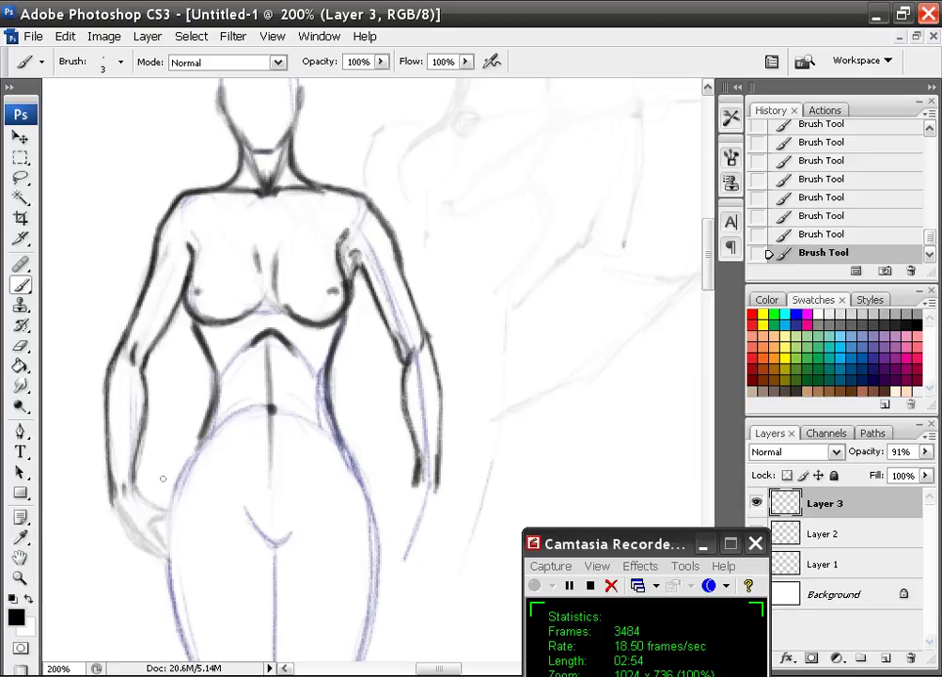
- Brush a dark line from the left-hand arm's inner wrist along the hand's upper edge to the hip
{"action": "key", "text": "ctrl+plus"}
{"action": "key", "text": "ctrl+plus"}
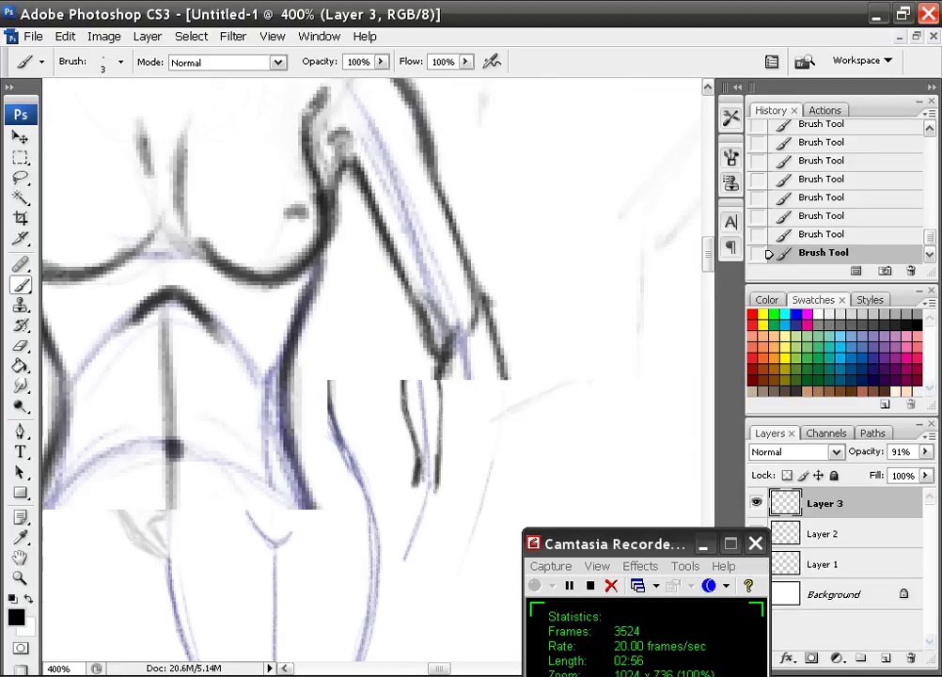
{"action": "left_click_drag", "start_coordinate": [172, 444], "coordinate": [435, 211]}
{"action": "left_click_drag", "start_coordinate": [212, 340], "coordinate": [260, 304]}
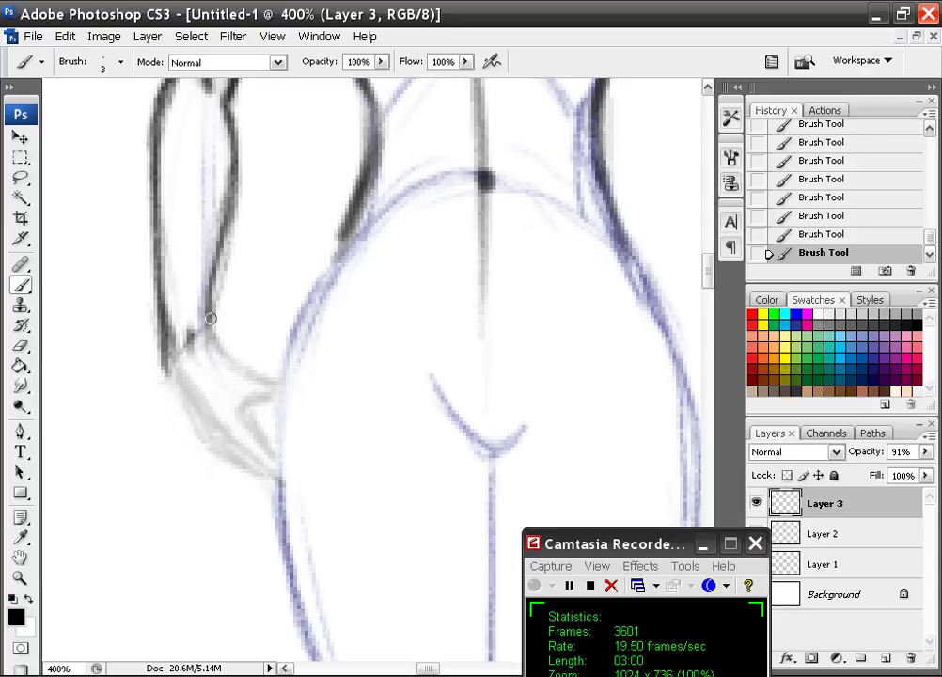
{"action": "mouse_move", "coordinate": [210, 310]}
{"action": "left_mouse_down"}
{"action": "mouse_move", "coordinate": [225, 346]}
{"action": "mouse_move", "coordinate": [284, 369]}
{"action": "left_mouse_up"}
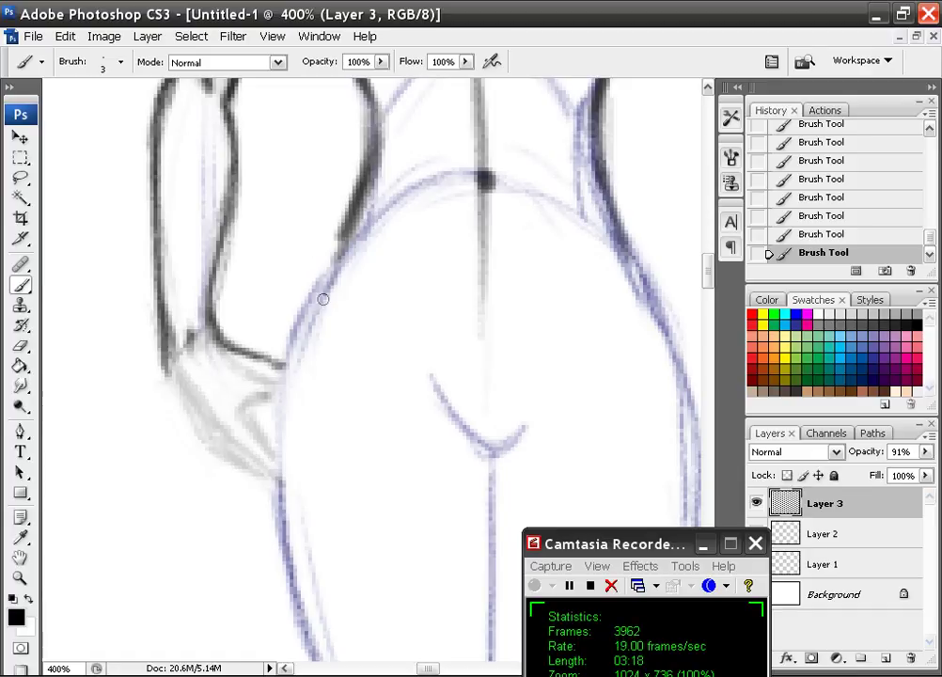
- Darken the hip contour beside the left-hand hand, and outline the thumb gap and the hand's outer edge
{"action": "left_click_drag", "start_coordinate": [290, 349], "coordinate": [279, 451]}
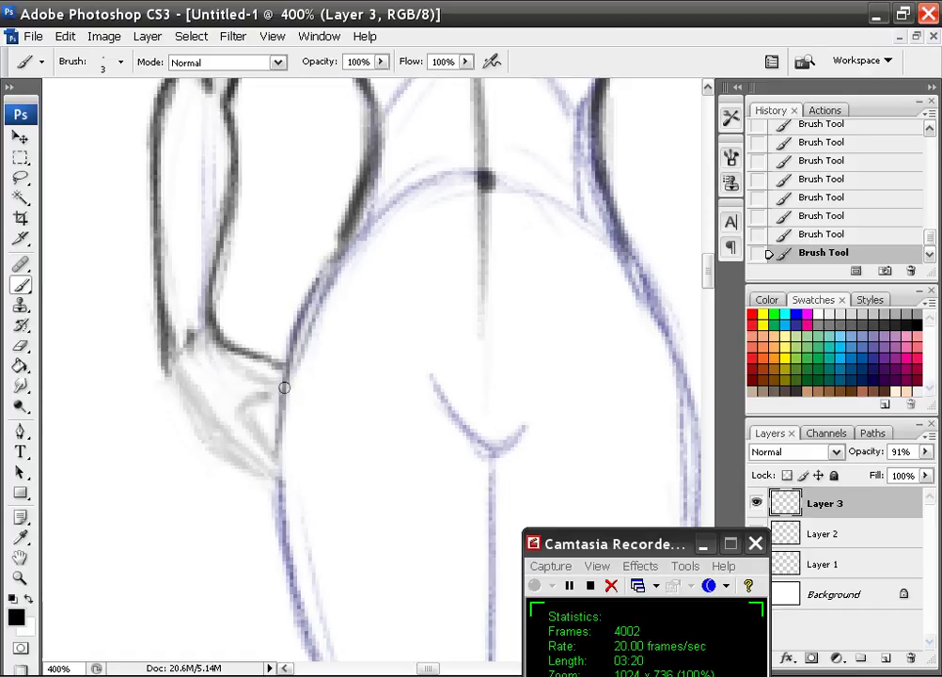
{"action": "mouse_move", "coordinate": [283, 387]}
{"action": "left_mouse_down"}
{"action": "mouse_move", "coordinate": [245, 394]}
{"action": "mouse_move", "coordinate": [229, 422]}
{"action": "mouse_move", "coordinate": [175, 376]}
{"action": "mouse_move", "coordinate": [222, 443]}
{"action": "mouse_move", "coordinate": [214, 435]}
{"action": "mouse_move", "coordinate": [271, 467]}
{"action": "left_mouse_up"}
{"action": "left_click_drag", "start_coordinate": [242, 411], "coordinate": [277, 458]}
{"action": "mouse_move", "coordinate": [172, 386]}
{"action": "left_mouse_down"}
{"action": "mouse_move", "coordinate": [269, 484]}
{"action": "mouse_move", "coordinate": [241, 414]}
{"action": "mouse_move", "coordinate": [275, 461]}
{"action": "left_mouse_up"}
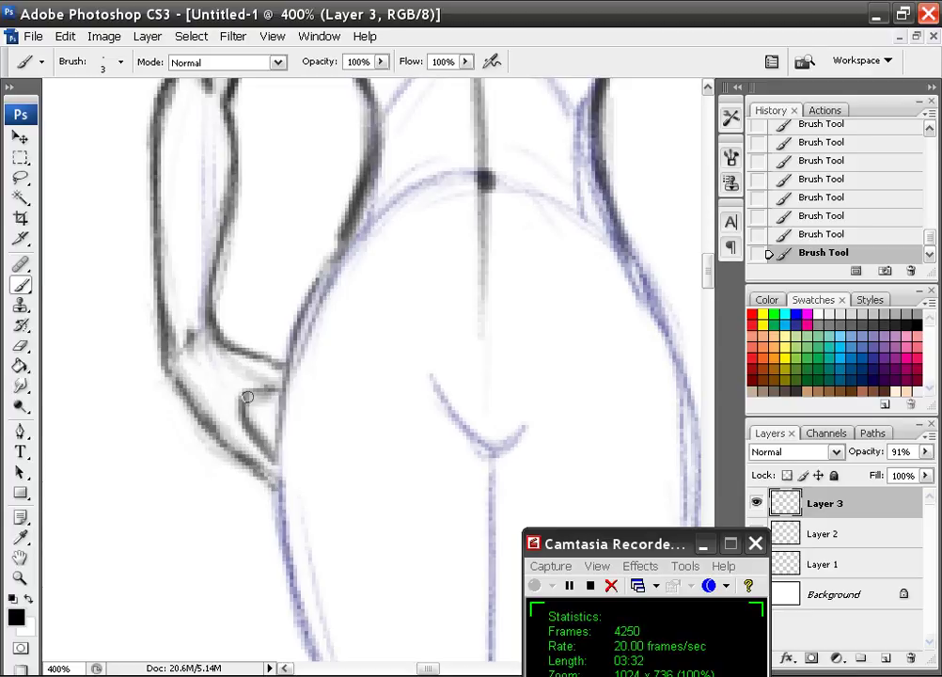
- Thicken the outer edge of the left-hand hand and brush finger lines running down from it toward the hip
{"action": "mouse_move", "coordinate": [185, 370]}
{"action": "left_mouse_down"}
{"action": "mouse_move", "coordinate": [195, 419]}
{"action": "mouse_move", "coordinate": [178, 384]}
{"action": "mouse_move", "coordinate": [211, 445]}
{"action": "mouse_move", "coordinate": [170, 388]}
{"action": "mouse_move", "coordinate": [205, 439]}
{"action": "mouse_move", "coordinate": [169, 368]}
{"action": "mouse_move", "coordinate": [203, 450]}
{"action": "mouse_move", "coordinate": [184, 408]}
{"action": "left_mouse_up"}
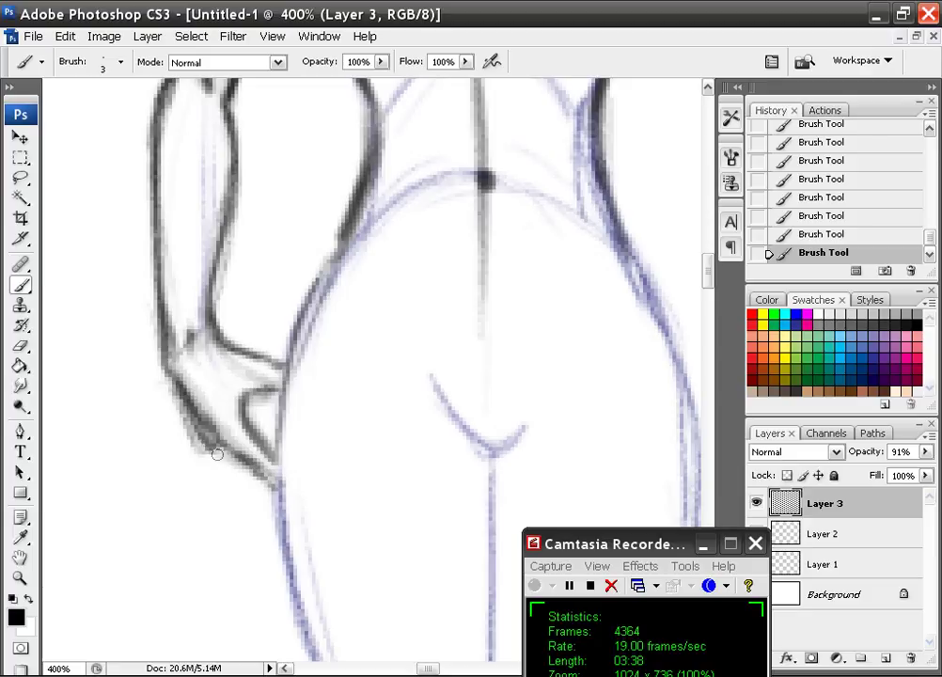
{"action": "left_click_drag", "start_coordinate": [230, 463], "coordinate": [267, 547]}
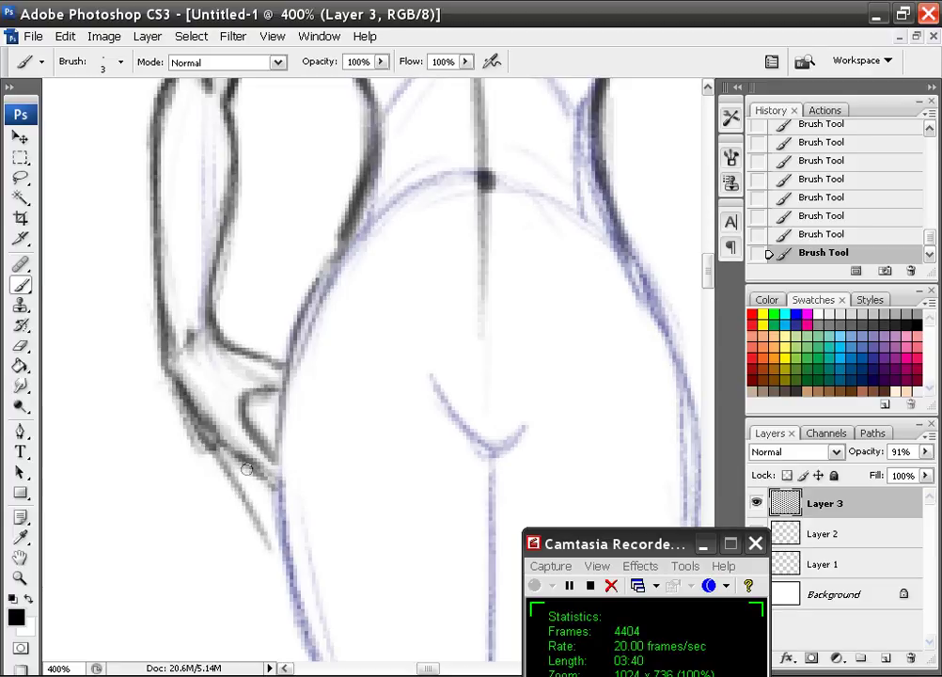
{"action": "mouse_move", "coordinate": [247, 470]}
{"action": "left_mouse_down"}
{"action": "mouse_move", "coordinate": [280, 542]}
{"action": "mouse_move", "coordinate": [257, 517]}
{"action": "left_mouse_up"}
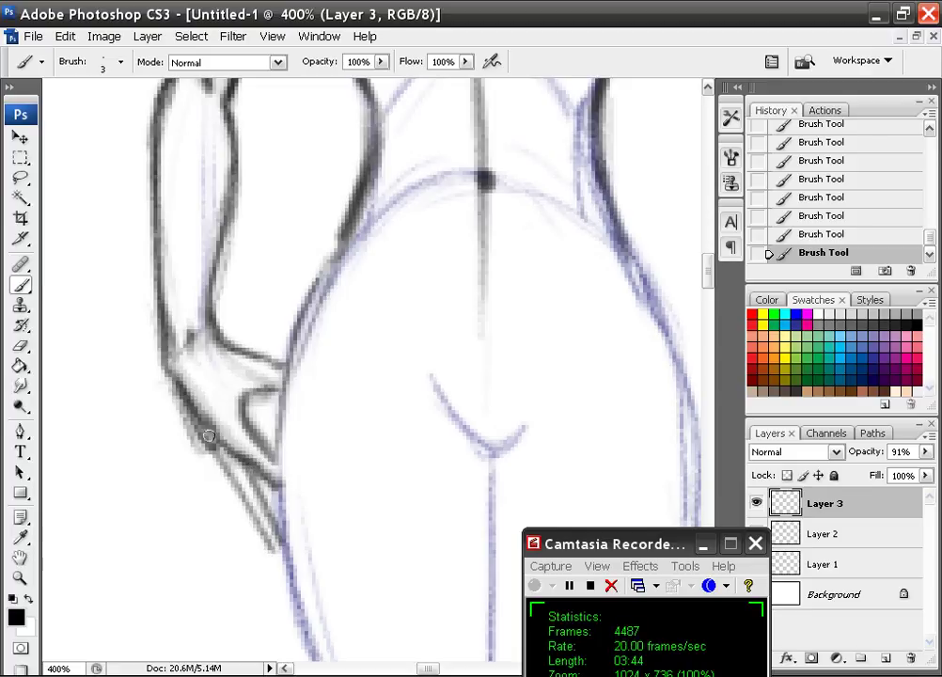
- Fade the hand's heavy lines with a large eraser and redraw its outer edge thinly from wrist to hip
{"action": "left_click_drag", "start_coordinate": [212, 437], "coordinate": [134, 446]}
{"action": "right_click", "coordinate": [130, 446]}
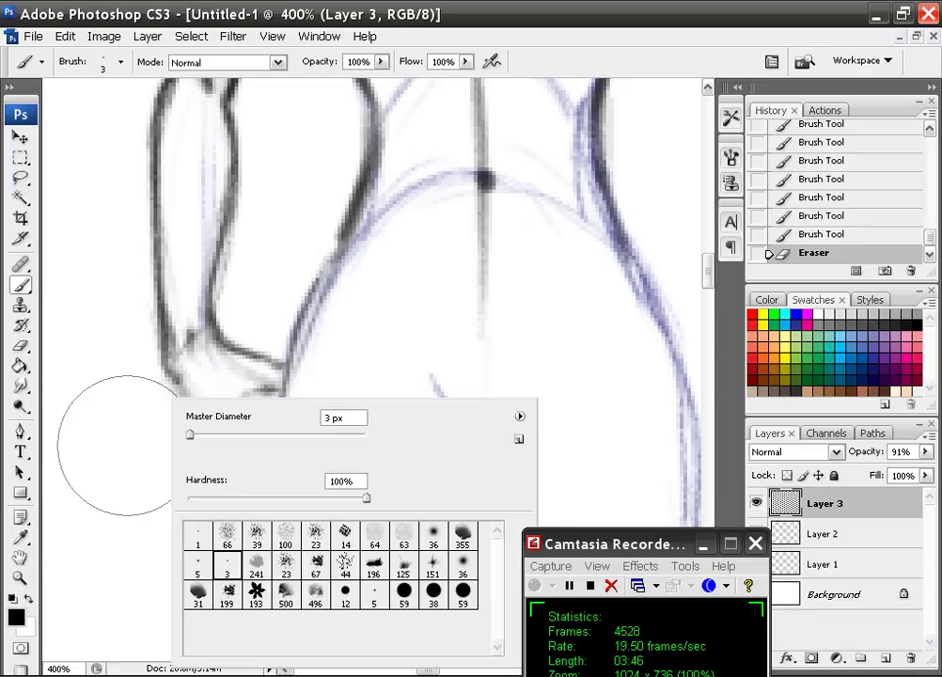
{"action": "mouse_move", "coordinate": [168, 366]}
{"action": "left_mouse_down"}
{"action": "mouse_move", "coordinate": [223, 434]}
{"action": "mouse_move", "coordinate": [179, 384]}
{"action": "mouse_move", "coordinate": [204, 433]}
{"action": "mouse_move", "coordinate": [195, 415]}
{"action": "mouse_move", "coordinate": [211, 439]}
{"action": "mouse_move", "coordinate": [281, 484]}
{"action": "left_mouse_up"}
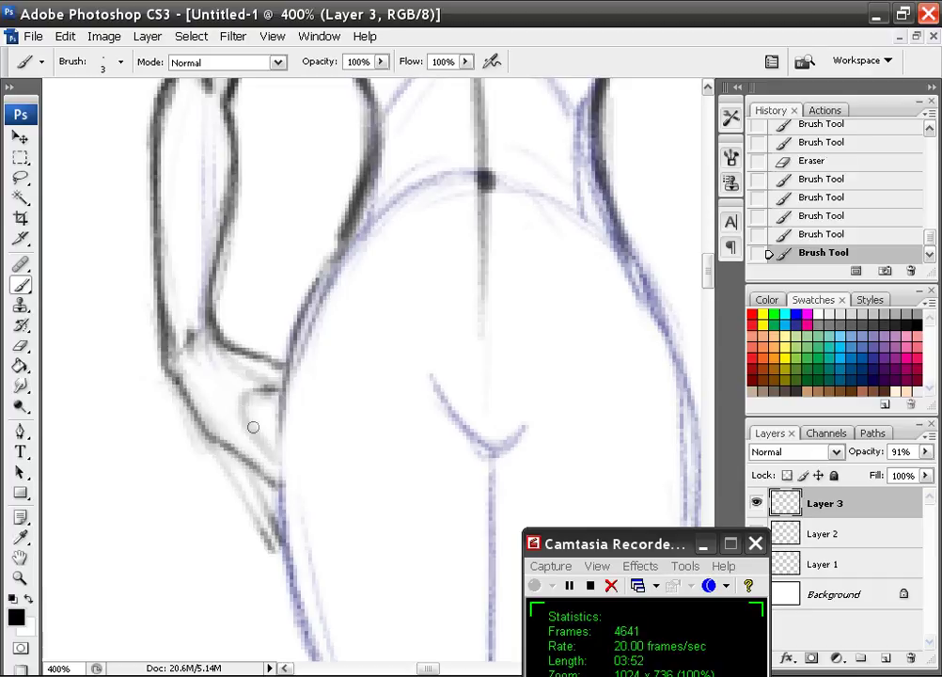
- Redraw the thumb gap, add short crease marks beside it, and darken the finger edges down to the hip
{"action": "left_click_drag", "start_coordinate": [248, 426], "coordinate": [274, 459]}
{"action": "mouse_move", "coordinate": [243, 398]}
{"action": "left_mouse_down"}
{"action": "mouse_move", "coordinate": [276, 459]}
{"action": "mouse_move", "coordinate": [244, 403]}
{"action": "left_mouse_up"}
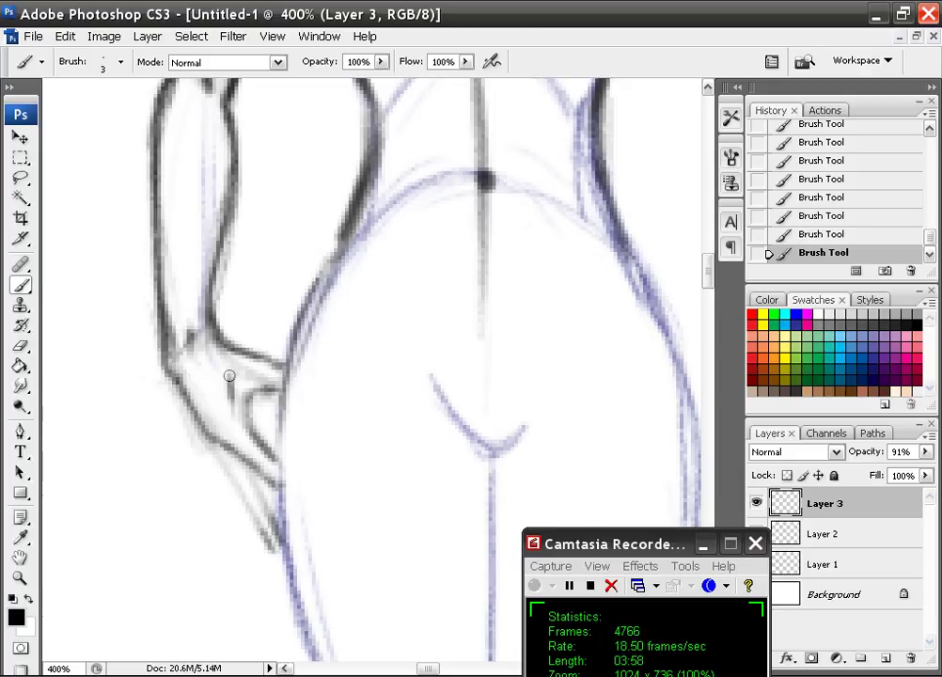
{"action": "left_click_drag", "start_coordinate": [239, 375], "coordinate": [237, 398]}
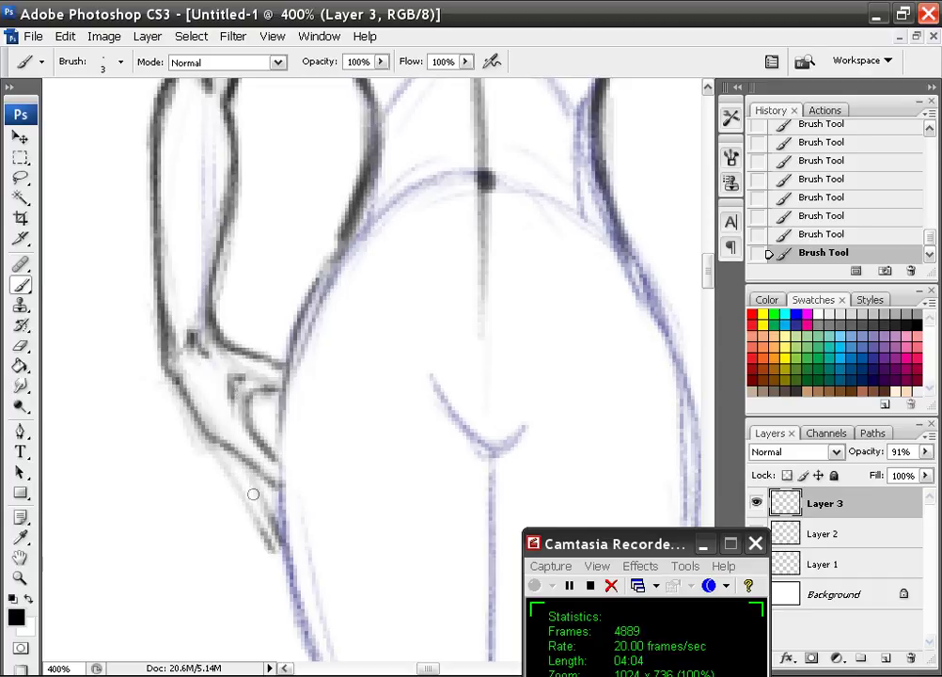
{"action": "left_click_drag", "start_coordinate": [224, 469], "coordinate": [266, 539]}
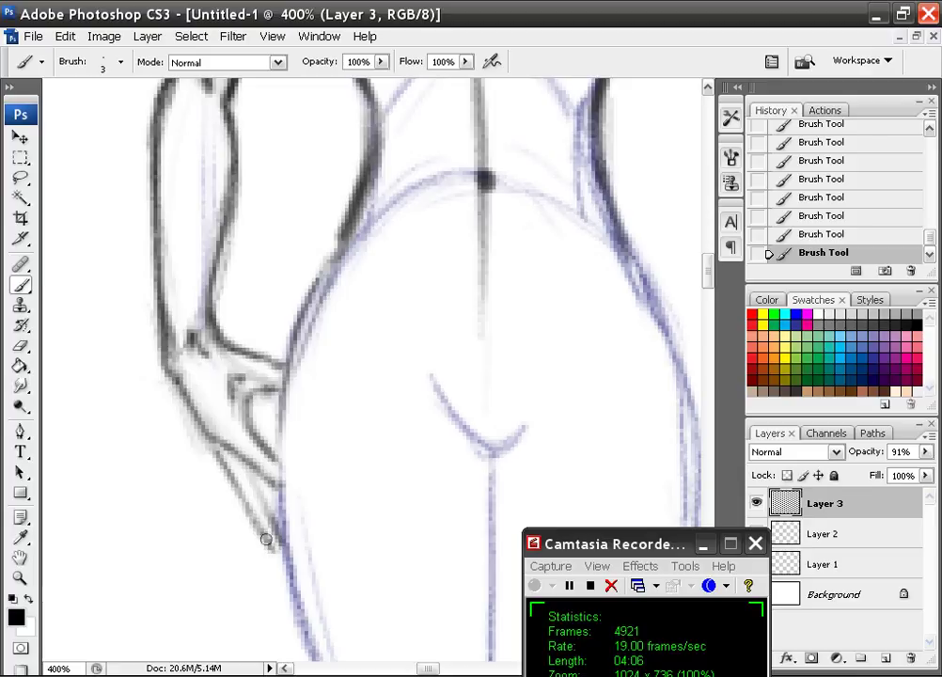
{"action": "left_click_drag", "start_coordinate": [276, 472], "coordinate": [270, 542]}
- Fade the inner face sketch lines on the head with an enlarged eraser
{"action": "key", "text": "ctrl+minus"}
{"action": "key", "text": "ctrl+minus"}
{"action": "key", "text": "ctrl+minus"}
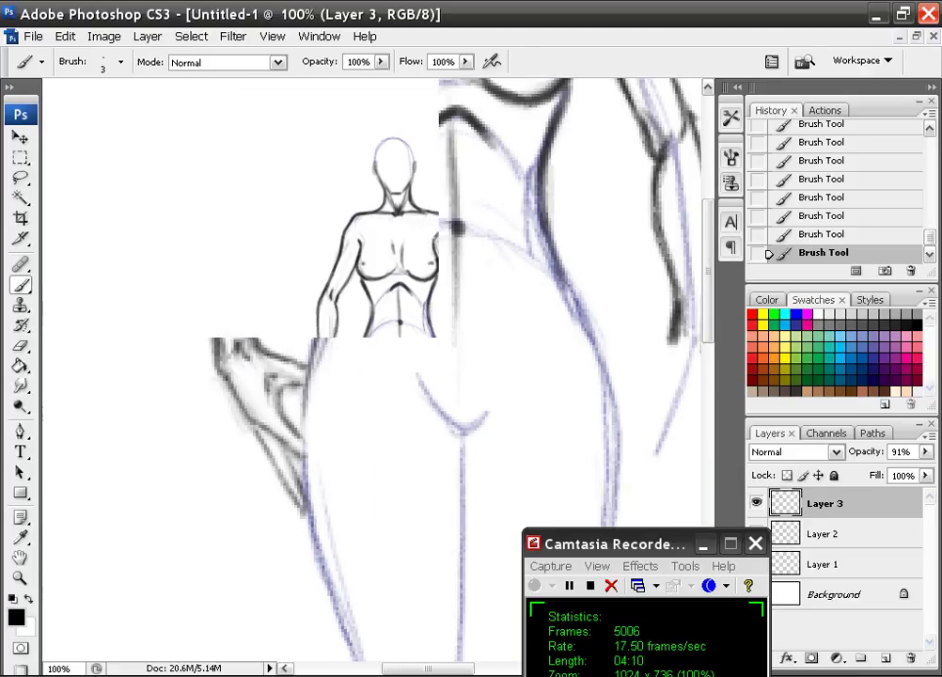
{"action": "left_click_drag", "start_coordinate": [479, 307], "coordinate": [366, 372]}
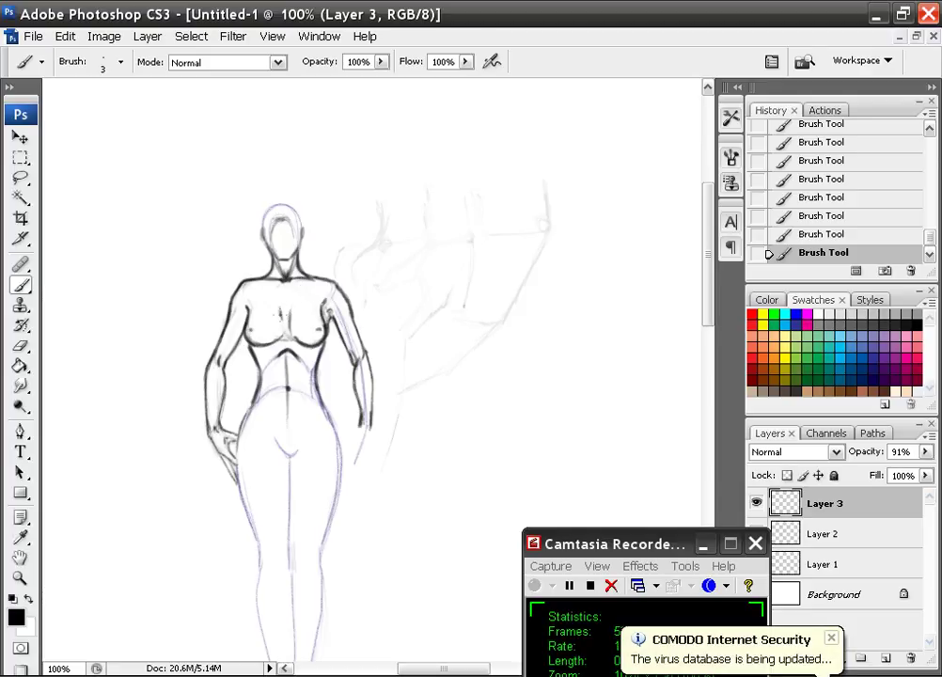
{"action": "key", "text": "ctrl+plus"}
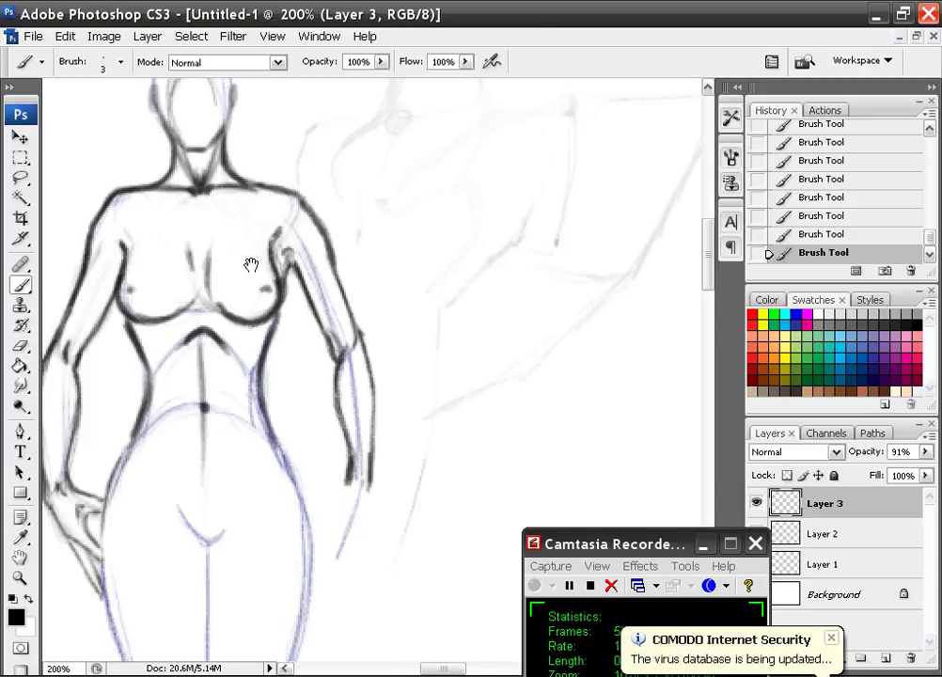
{"action": "left_click_drag", "start_coordinate": [251, 265], "coordinate": [294, 340]}
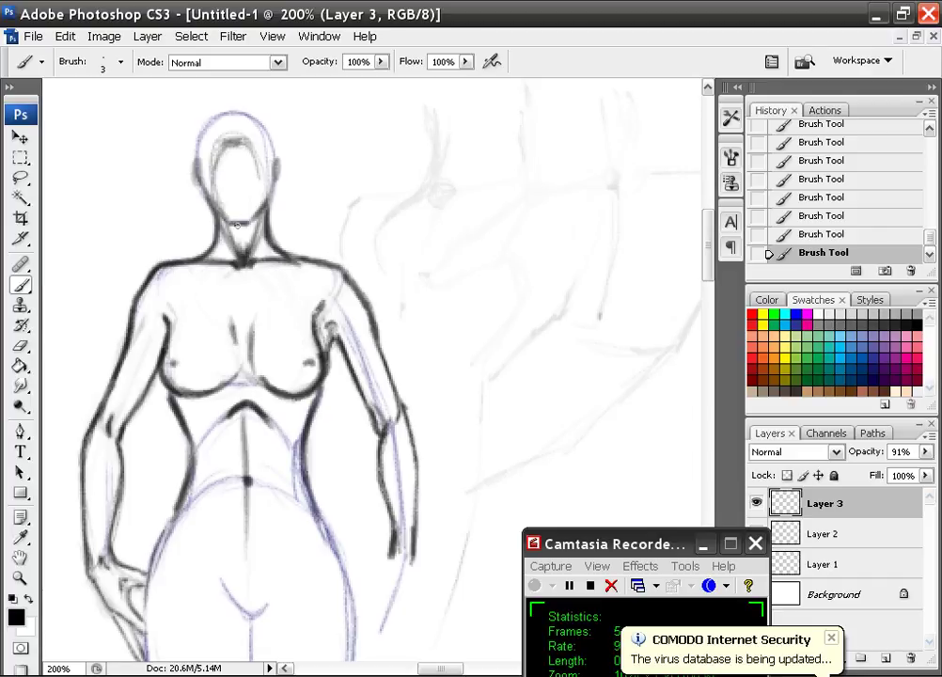
{"action": "key", "text": "bracketright"}
{"action": "key", "text": "bracketright"}
{"action": "key", "text": "bracketright"}
{"action": "key", "text": "bracketright"}
{"action": "key", "text": "bracketright"}
{"action": "key", "text": "bracketright"}
{"action": "key", "text": "bracketright"}
{"action": "key", "text": "bracketright"}
{"action": "key", "text": "bracketright"}
{"action": "key", "text": "bracketright"}
{"action": "left_click_drag", "start_coordinate": [236, 170], "coordinate": [230, 163]}
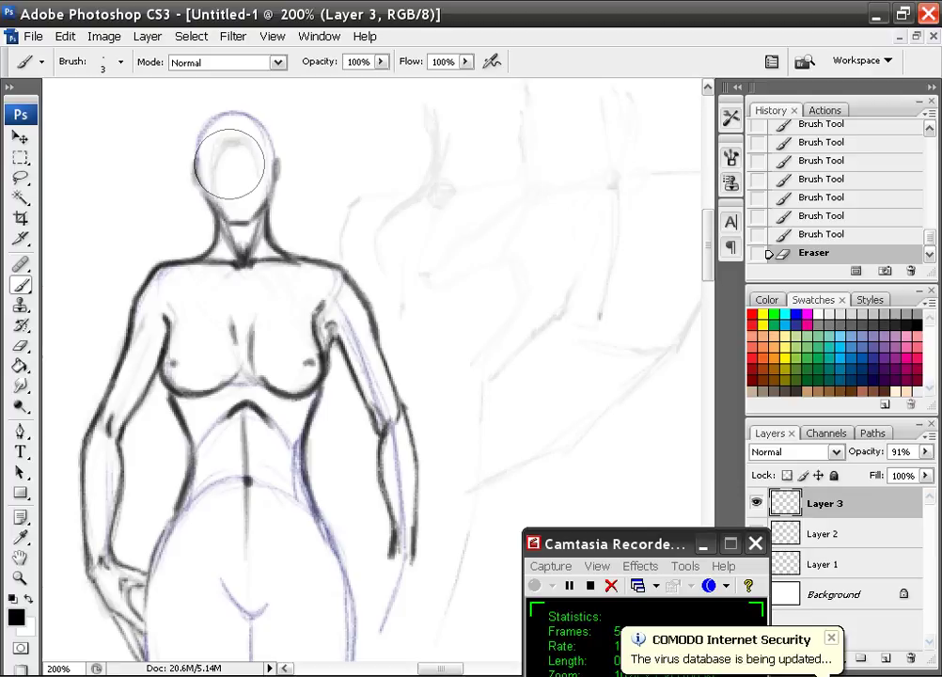
- Brush a vertical centre line down the face, and short angled strokes at the forehead and above the crown
{"action": "key", "text": "bracketleft"}
{"action": "key", "text": "bracketleft"}
{"action": "key", "text": "bracketleft"}
{"action": "key", "text": "bracketleft"}
{"action": "key", "text": "bracketleft"}
{"action": "key", "text": "bracketleft"}
{"action": "key", "text": "bracketleft"}
{"action": "key", "text": "bracketleft"}
{"action": "key", "text": "bracketleft"}
{"action": "key", "text": "bracketleft"}
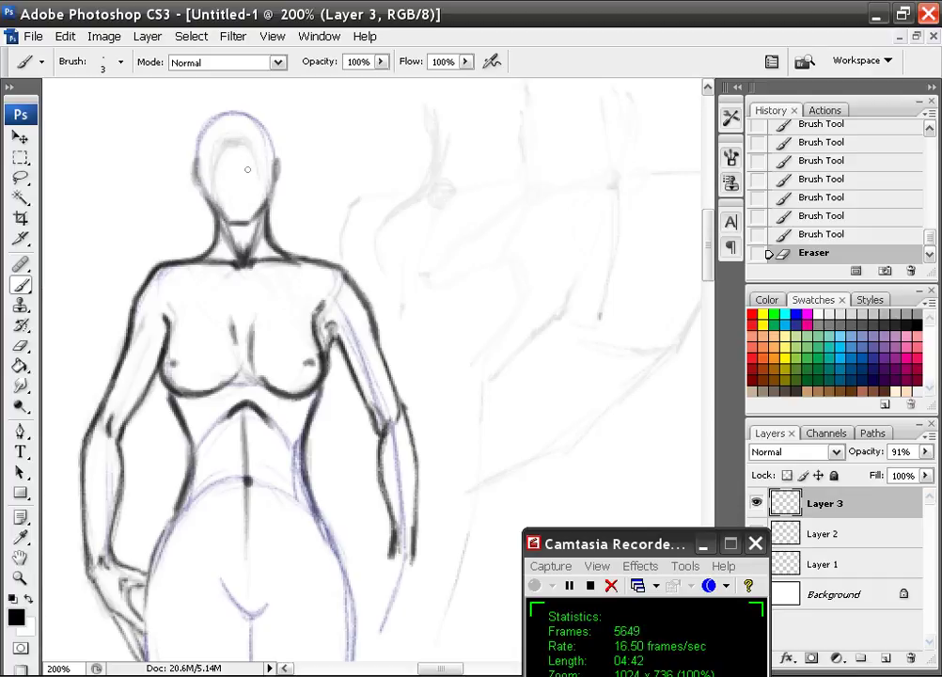
{"action": "left_click", "coordinate": [233, 132]}
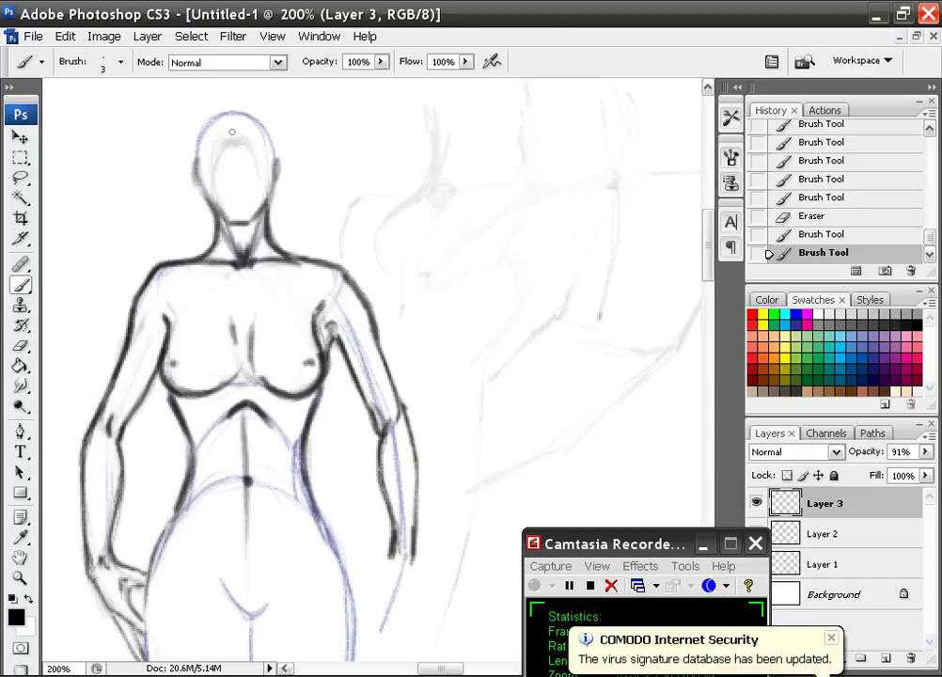
{"action": "left_click_drag", "start_coordinate": [228, 131], "coordinate": [220, 121]}
{"action": "scroll", "coordinate": [252, 162], "scroll_direction": "up", "scroll_amount": 2}
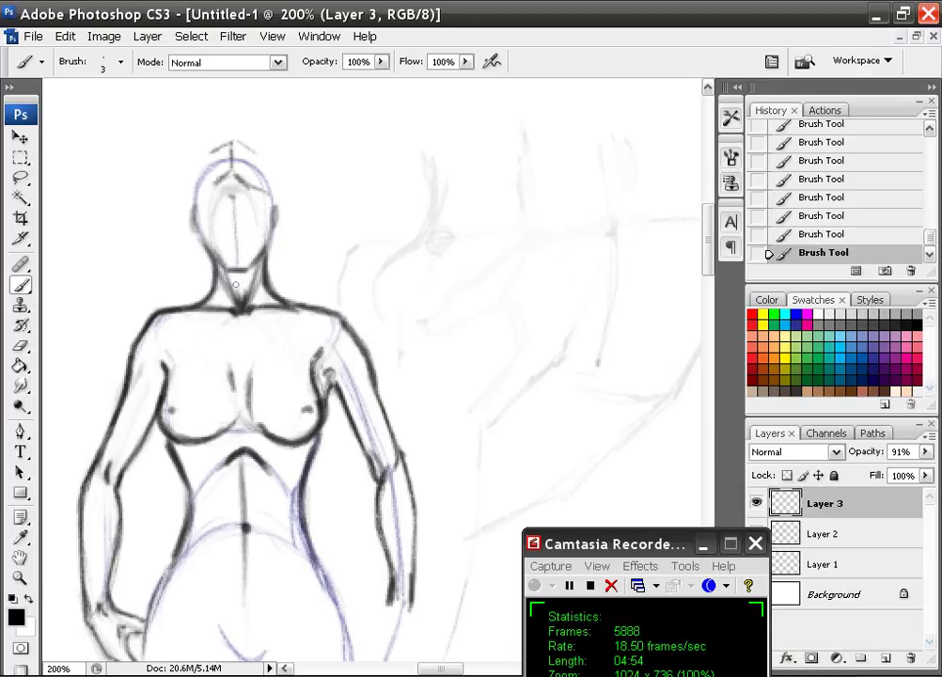
- Lighten the outer edge of the left-hand hand with an eraser stroke
{"action": "left_click_drag", "start_coordinate": [215, 376], "coordinate": [264, 299]}
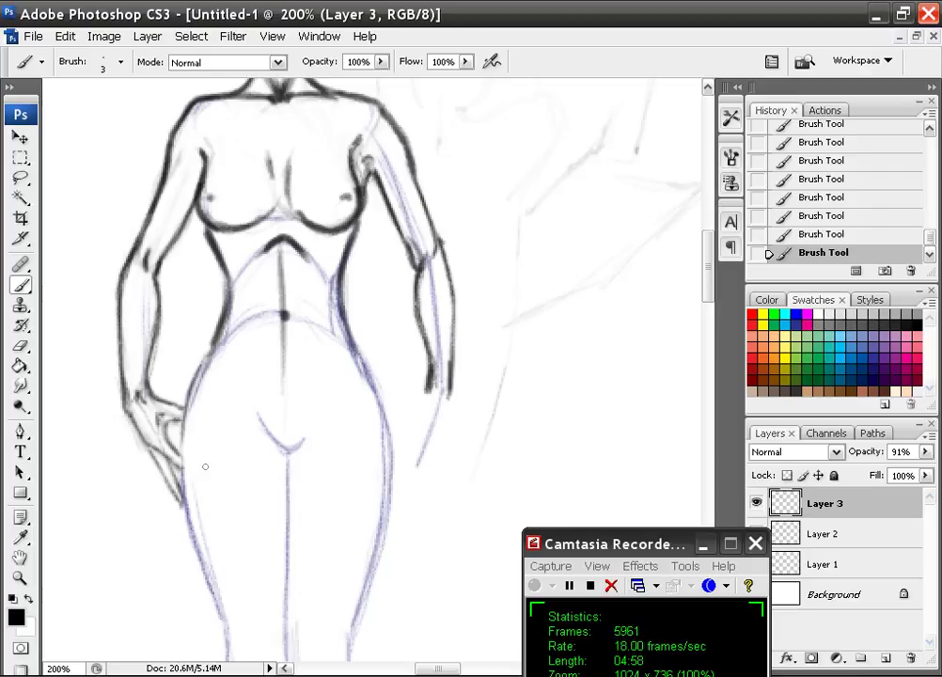
{"action": "key", "text": "ctrl+minus"}
{"action": "key", "text": "ctrl+plus"}
{"action": "key", "text": "ctrl+plus"}
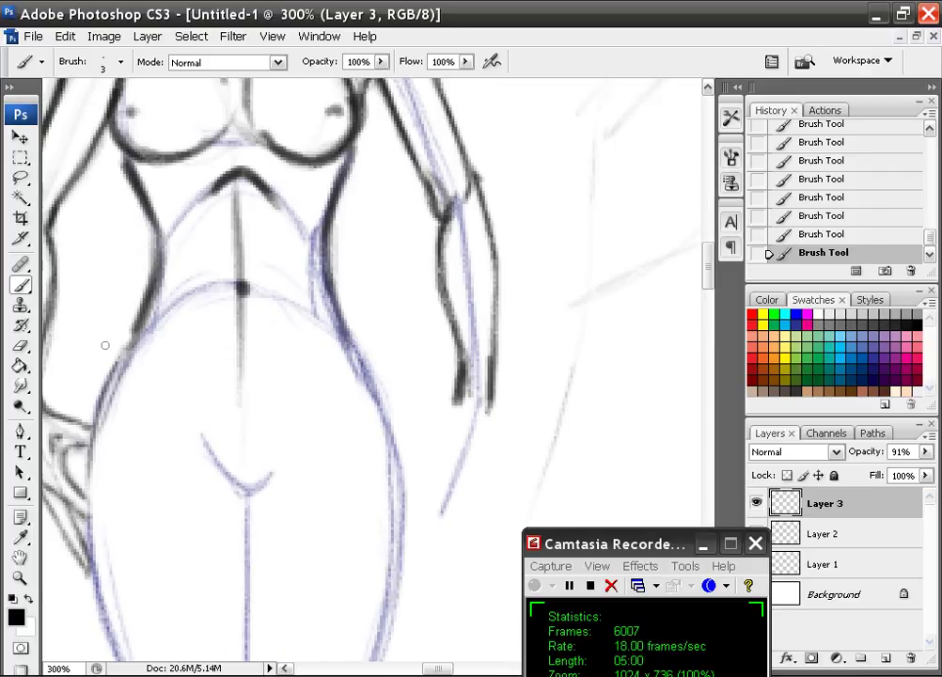
{"action": "left_click_drag", "start_coordinate": [106, 346], "coordinate": [270, 321]}
{"action": "key", "text": "e"}
{"action": "mouse_move", "coordinate": [162, 454]}
{"action": "left_mouse_down"}
{"action": "mouse_move", "coordinate": [153, 415]}
{"action": "mouse_move", "coordinate": [100, 442]}
{"action": "left_mouse_up"}
{"action": "key", "text": "b"}
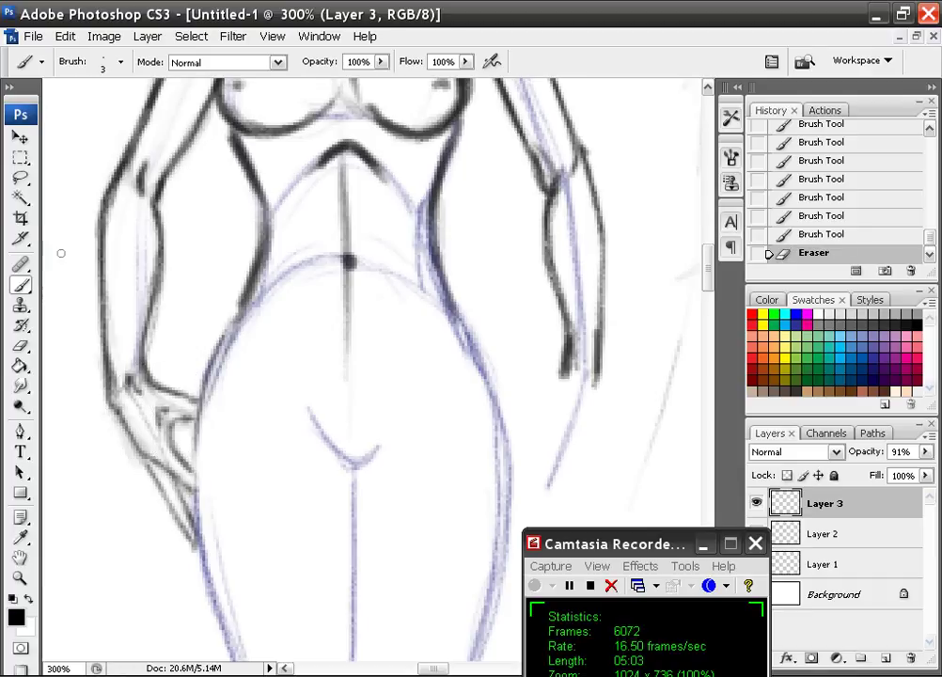
- Lasso the left-hand hand from the wrist to the fingertips and start a Free Transform on it
{"action": "left_click", "coordinate": [20, 178]}
{"action": "mouse_move", "coordinate": [167, 364]}
{"action": "left_mouse_down"}
{"action": "mouse_move", "coordinate": [105, 380]}
{"action": "mouse_move", "coordinate": [94, 441]}
{"action": "mouse_move", "coordinate": [136, 522]}
{"action": "mouse_move", "coordinate": [180, 542]}
{"action": "left_mouse_up"}
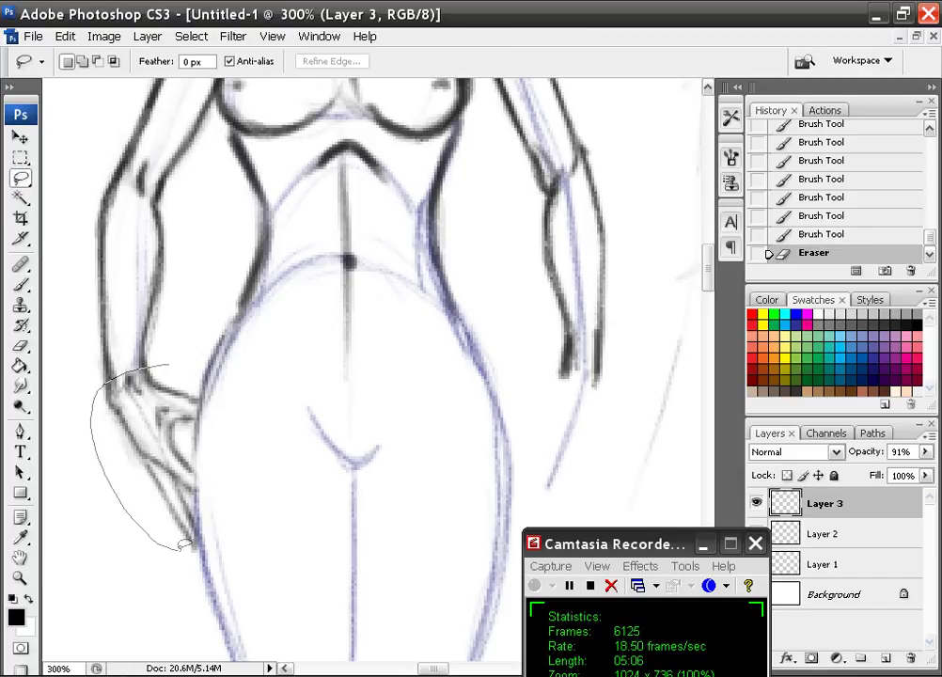
{"action": "left_click_drag", "start_coordinate": [219, 475], "coordinate": [150, 320]}
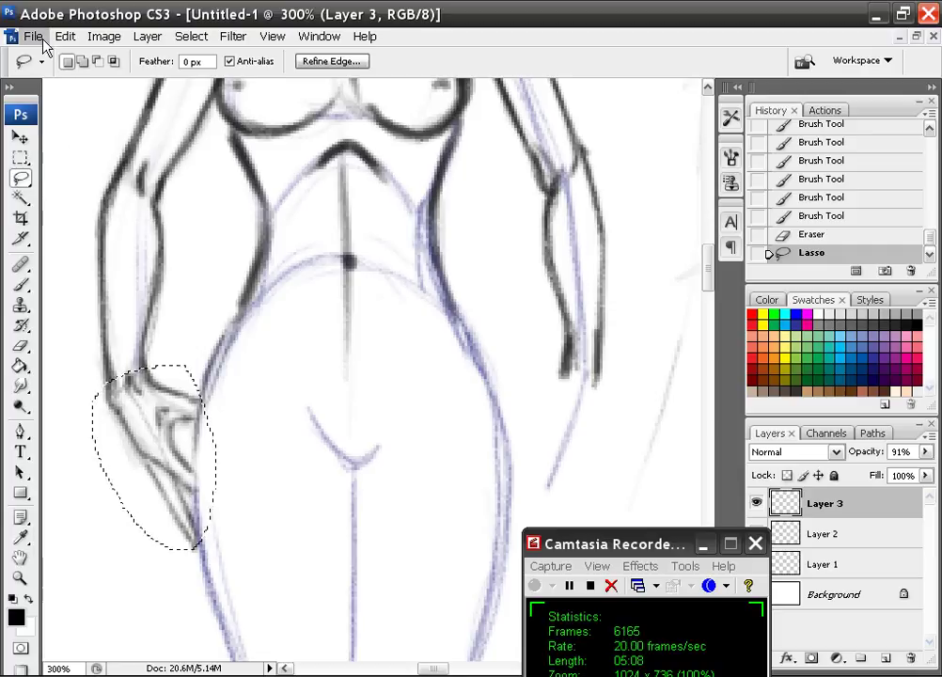
{"action": "left_click", "coordinate": [33, 35]}
{"action": "mouse_move", "coordinate": [65, 36]}
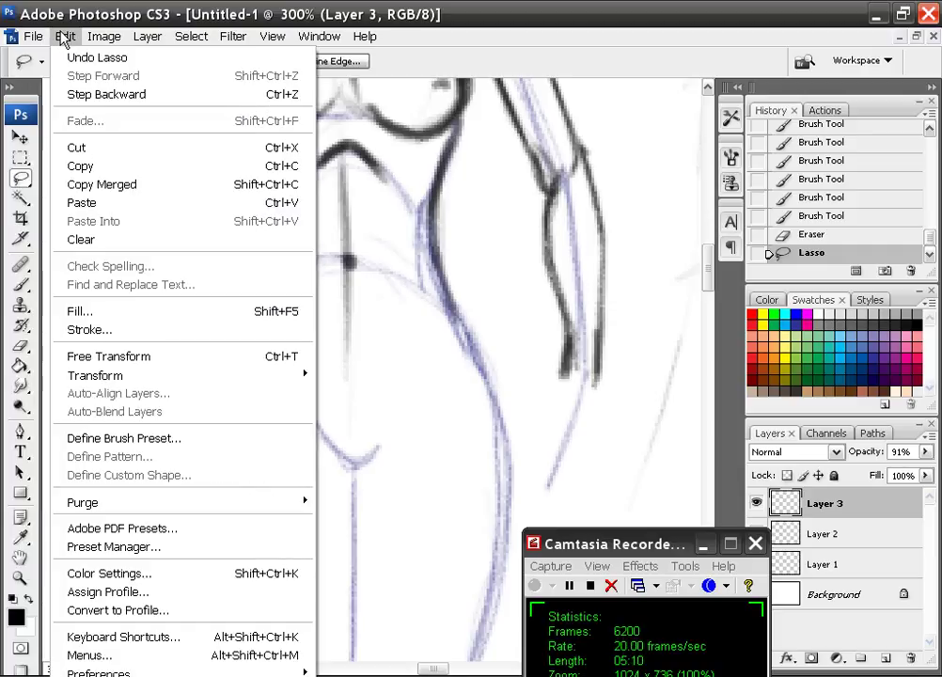
{"action": "left_click", "coordinate": [101, 356]}
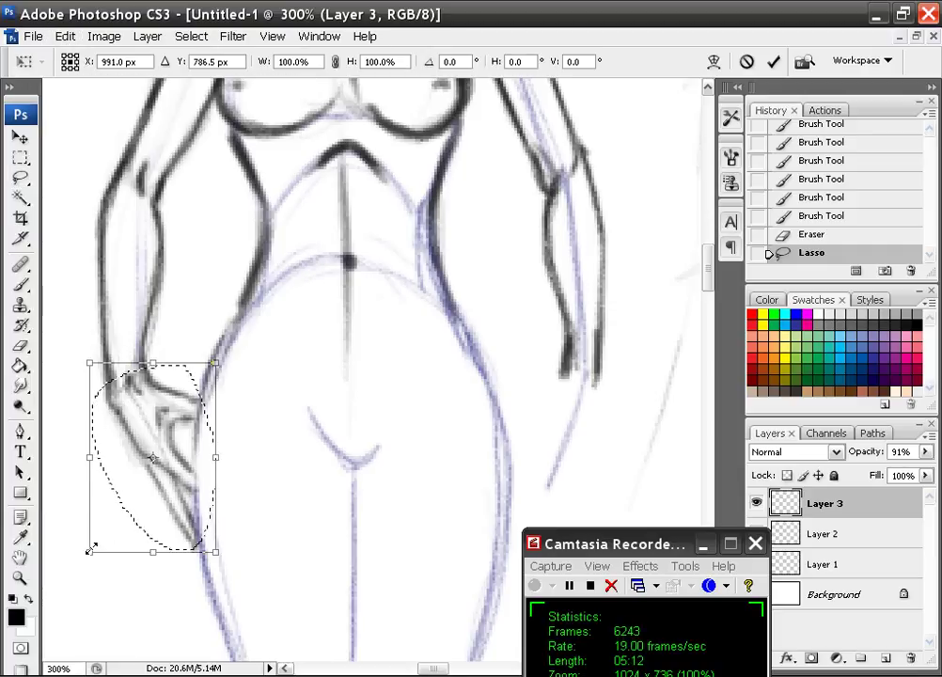
- Try enlarging the selected hand proportionally to about 430% of its size
{"action": "left_click_drag", "start_coordinate": [91, 552], "coordinate": [115, 523]}
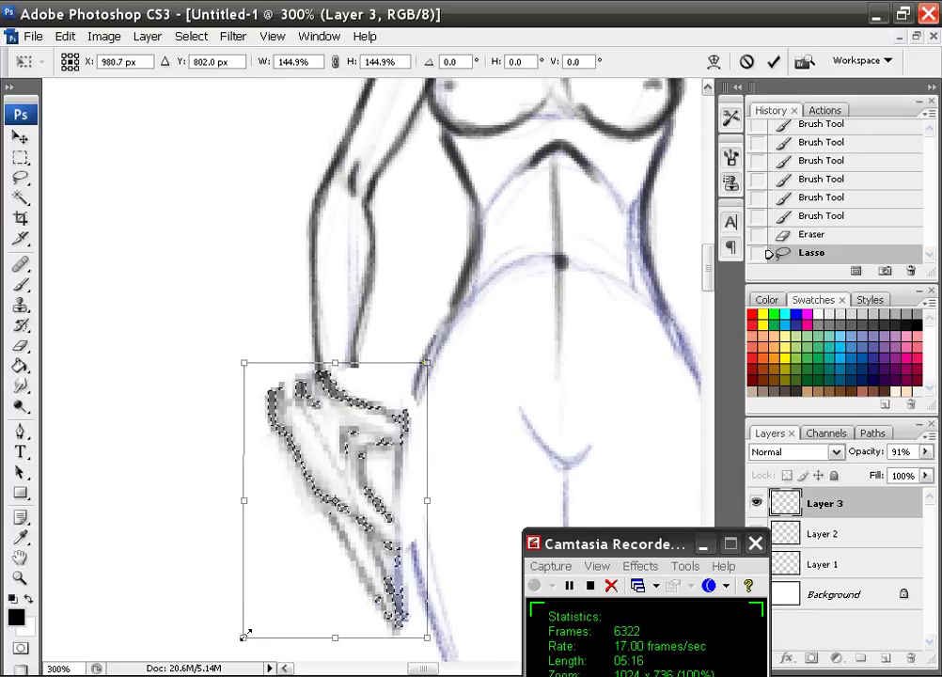
{"action": "left_click_drag", "start_coordinate": [245, 634], "coordinate": [252, 607]}
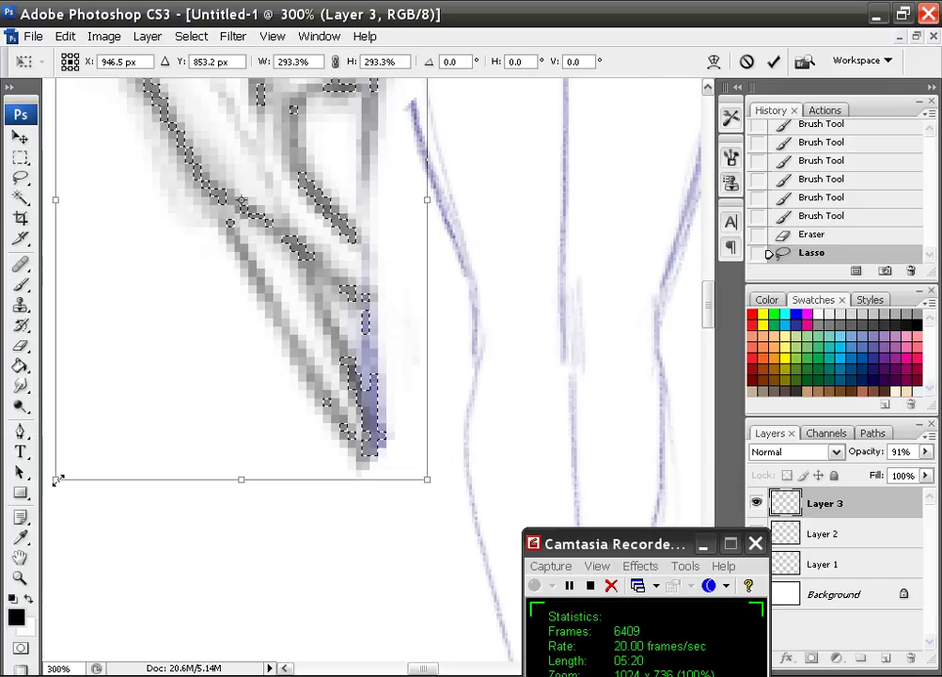
{"action": "left_click_drag", "start_coordinate": [56, 479], "coordinate": [90, 448]}
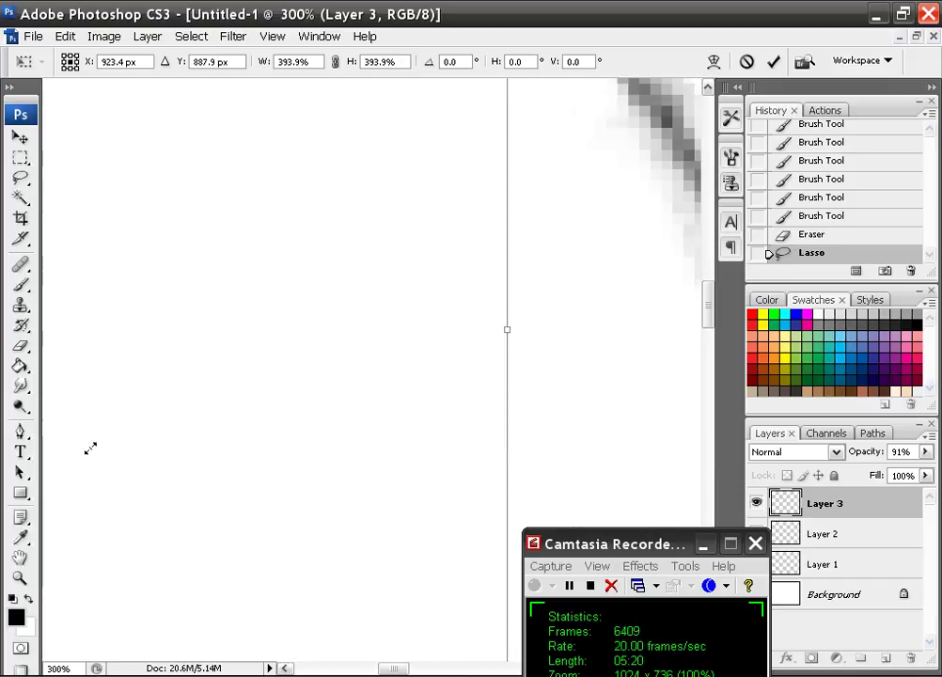
{"action": "left_click", "coordinate": [272, 35]}
{"action": "left_click", "coordinate": [303, 212]}
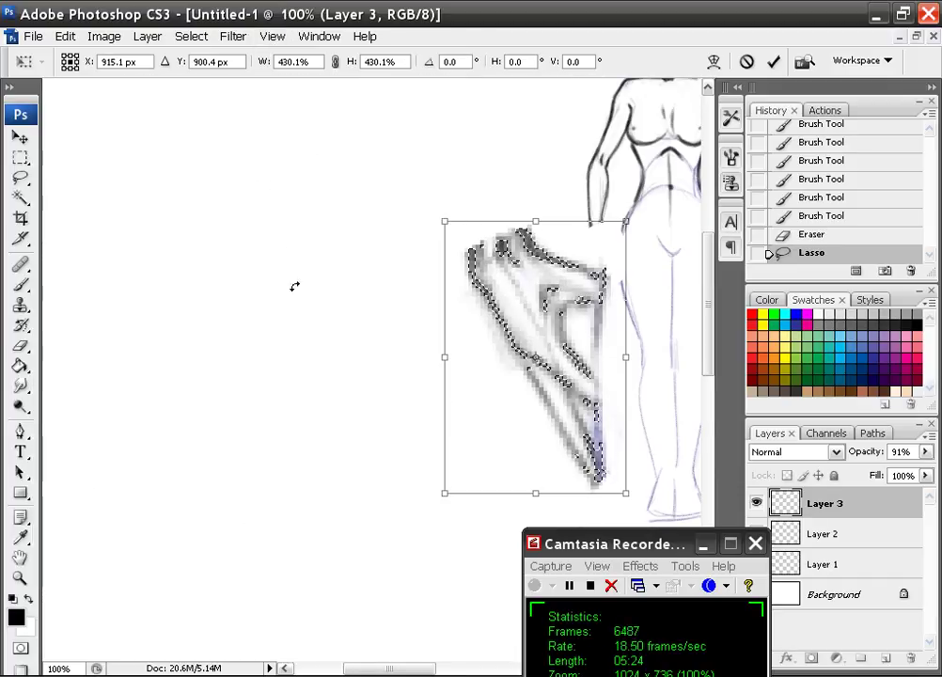
{"action": "left_click_drag", "start_coordinate": [380, 310], "coordinate": [133, 326]}
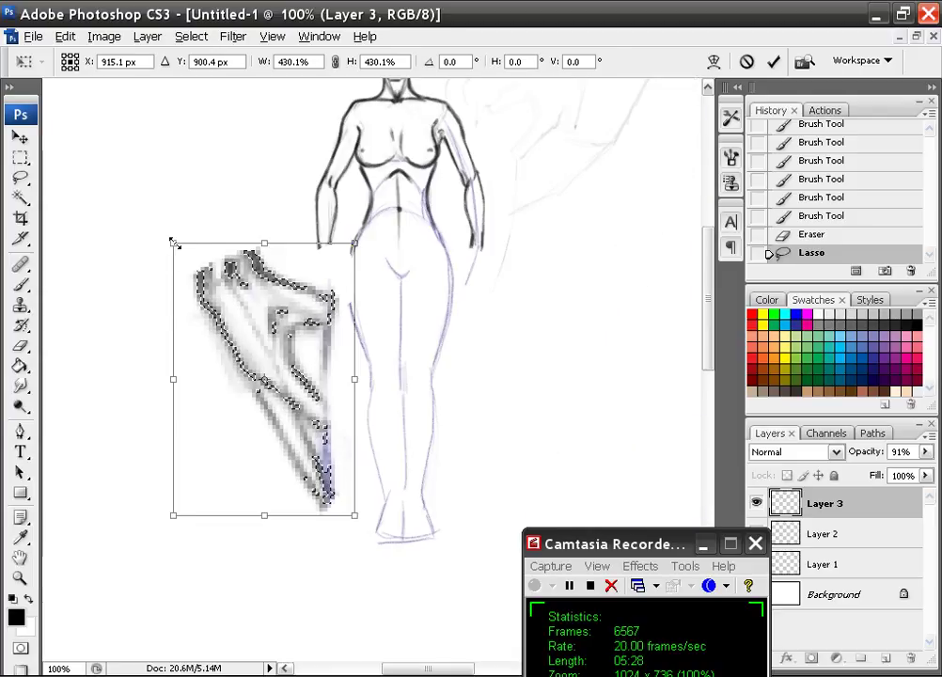
- Scale the hand to 95.7% at the end of the wrist, apply the transform and deselect
{"action": "mouse_move", "coordinate": [174, 244]}
{"action": "left_mouse_down"}
{"action": "mouse_move", "coordinate": [211, 272]}
{"action": "mouse_move", "coordinate": [200, 270]}
{"action": "mouse_move", "coordinate": [263, 366]}
{"action": "mouse_move", "coordinate": [299, 381]}
{"action": "mouse_move", "coordinate": [320, 442]}
{"action": "mouse_move", "coordinate": [335, 252]}
{"action": "left_mouse_up"}
{"action": "key", "text": "ctrl+plus"}
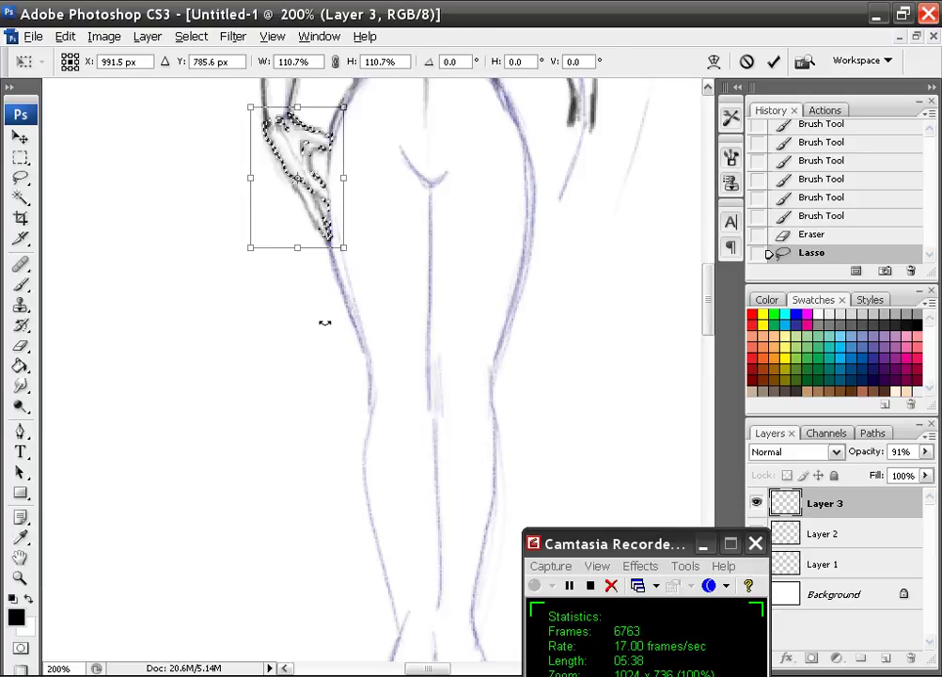
{"action": "key", "text": "ctrl+plus"}
{"action": "scroll", "coordinate": [315, 289], "scroll_direction": "up", "scroll_amount": 4}
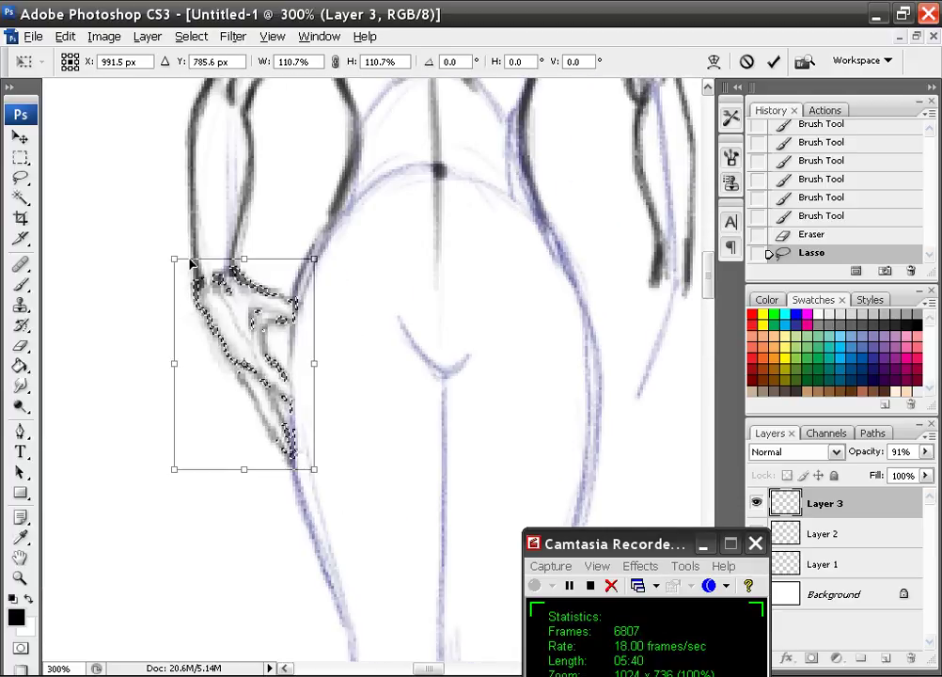
{"action": "left_click_drag", "start_coordinate": [173, 257], "coordinate": [193, 287]}
{"action": "left_click_drag", "start_coordinate": [258, 329], "coordinate": [247, 307]}
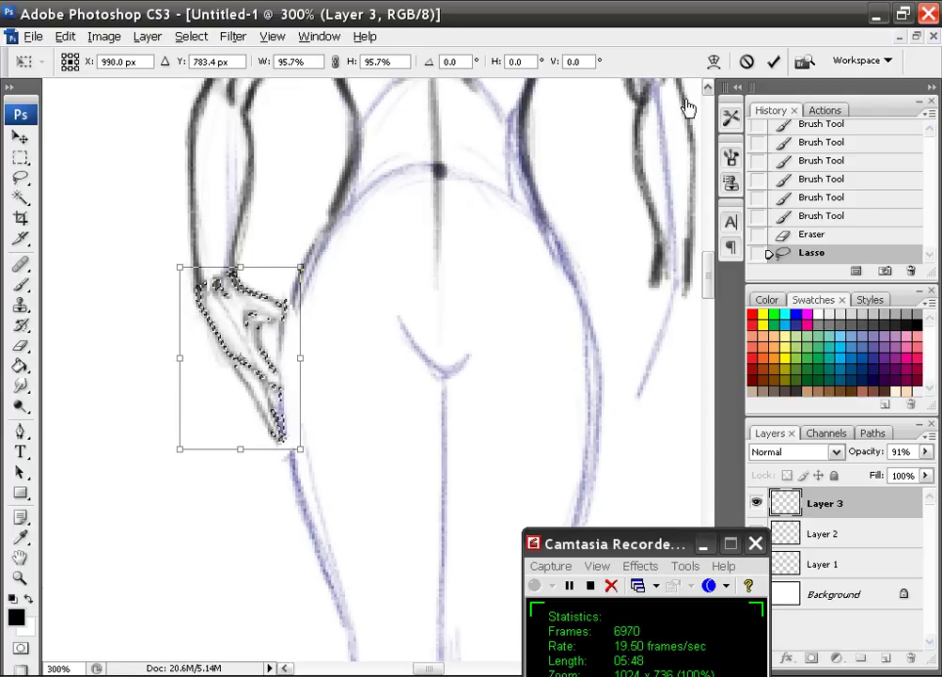
{"action": "left_click", "coordinate": [772, 63]}
{"action": "key", "text": "ctrl+d"}
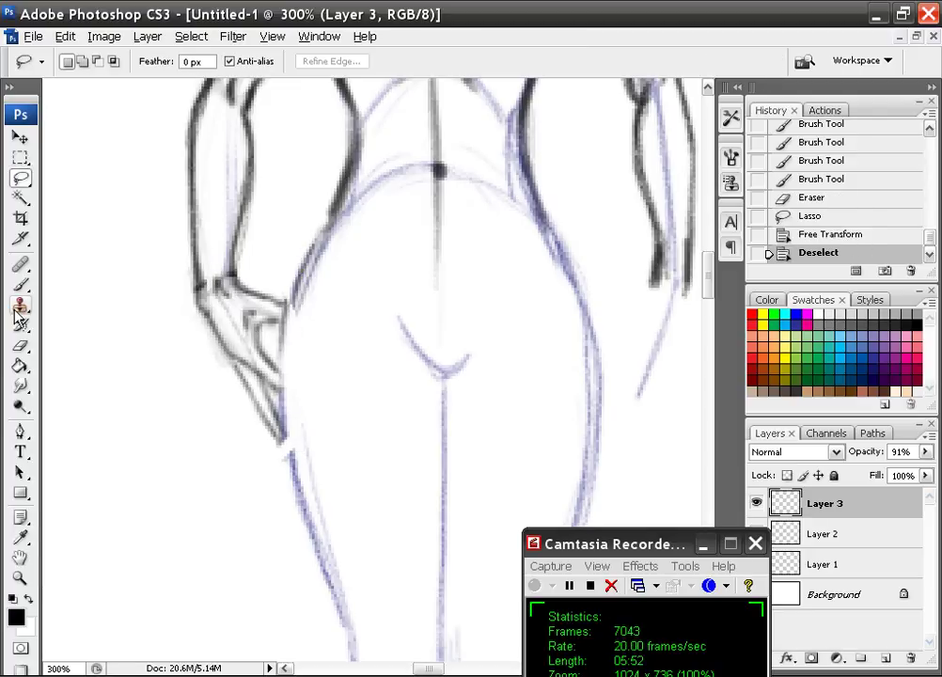
- Erase the dark hip contour beside the left-hand hand and the leftover lines along the hand's inner edge
{"action": "key", "text": "e"}
{"action": "left_click_drag", "start_coordinate": [357, 268], "coordinate": [318, 384]}
{"action": "left_click_drag", "start_coordinate": [320, 263], "coordinate": [327, 452]}
{"action": "left_click_drag", "start_coordinate": [326, 376], "coordinate": [264, 374]}
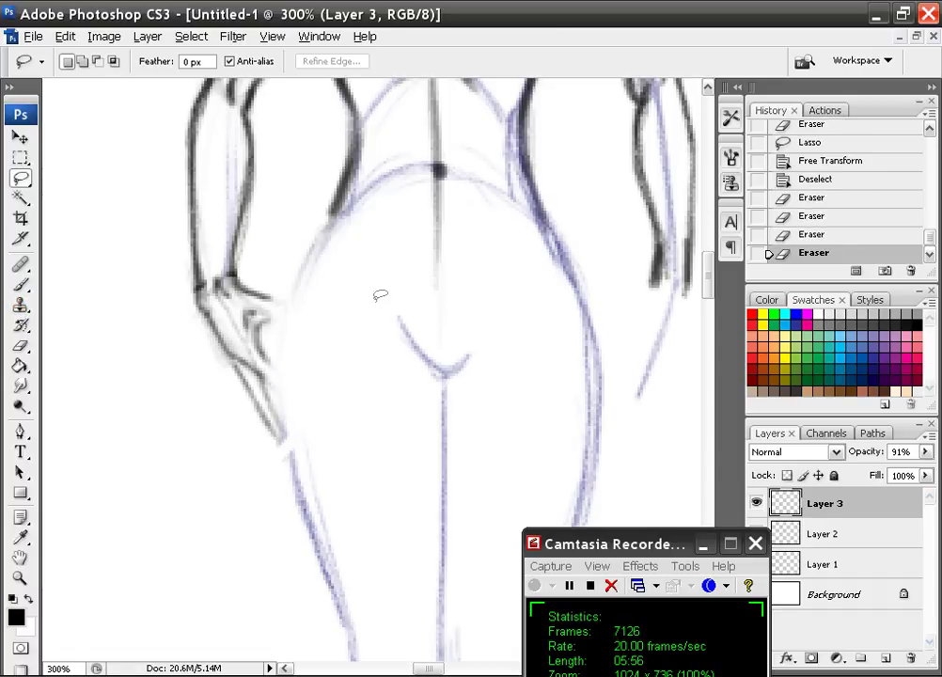
{"action": "left_click_drag", "start_coordinate": [380, 295], "coordinate": [286, 369]}
{"action": "key", "text": "ctrl+minus"}
{"action": "key", "text": "ctrl+minus"}
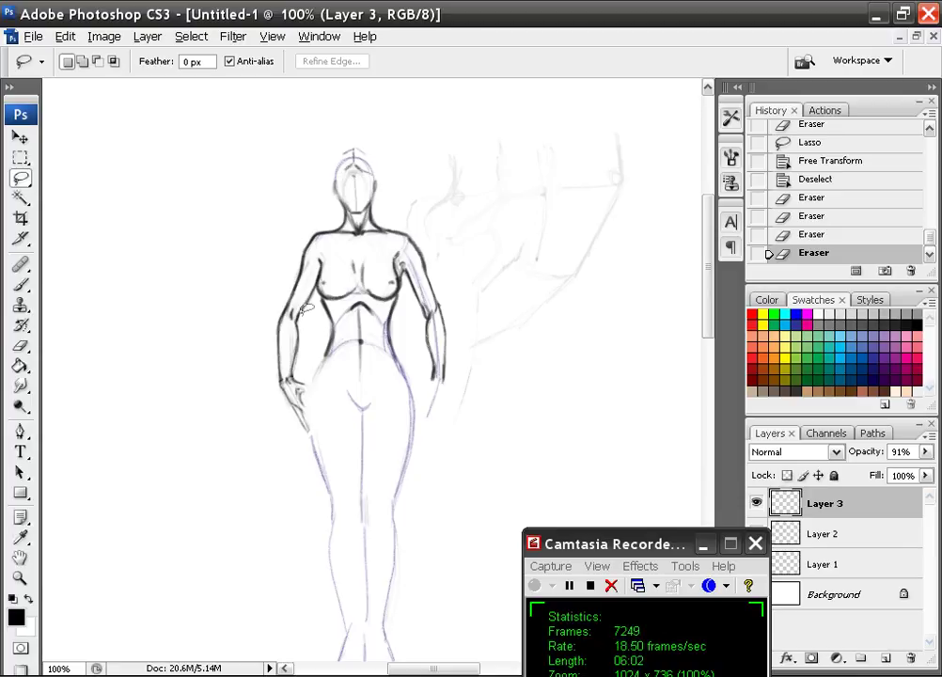
{"action": "key", "text": "ctrl+plus"}
{"action": "key", "text": "ctrl+plus"}
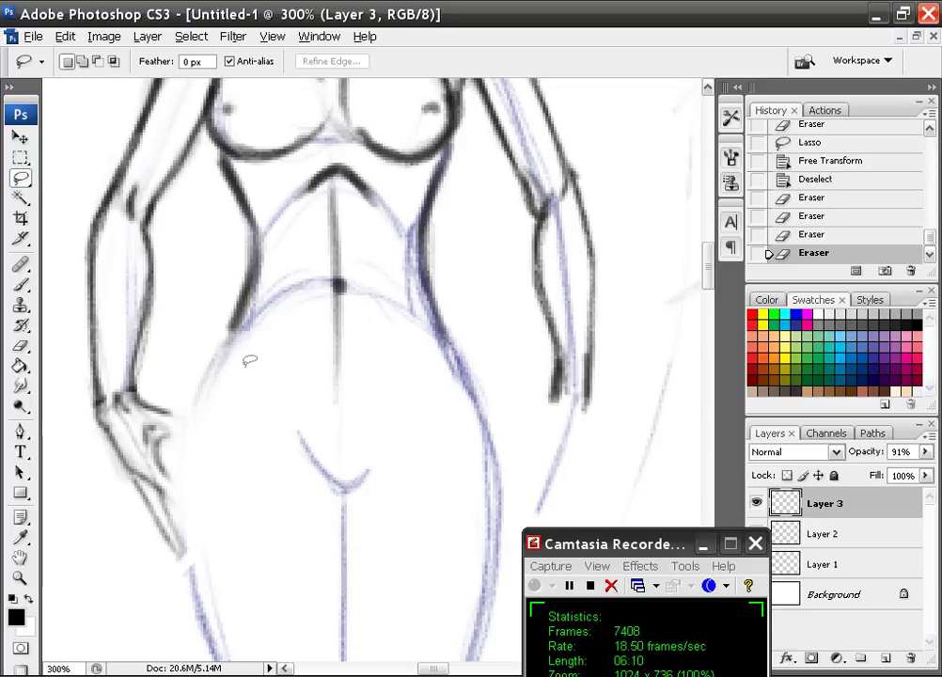
- Brush the V-shaped crotch line dark over the construction sketch and start a short stroke along the left-hand hip
{"action": "left_click", "coordinate": [21, 285]}
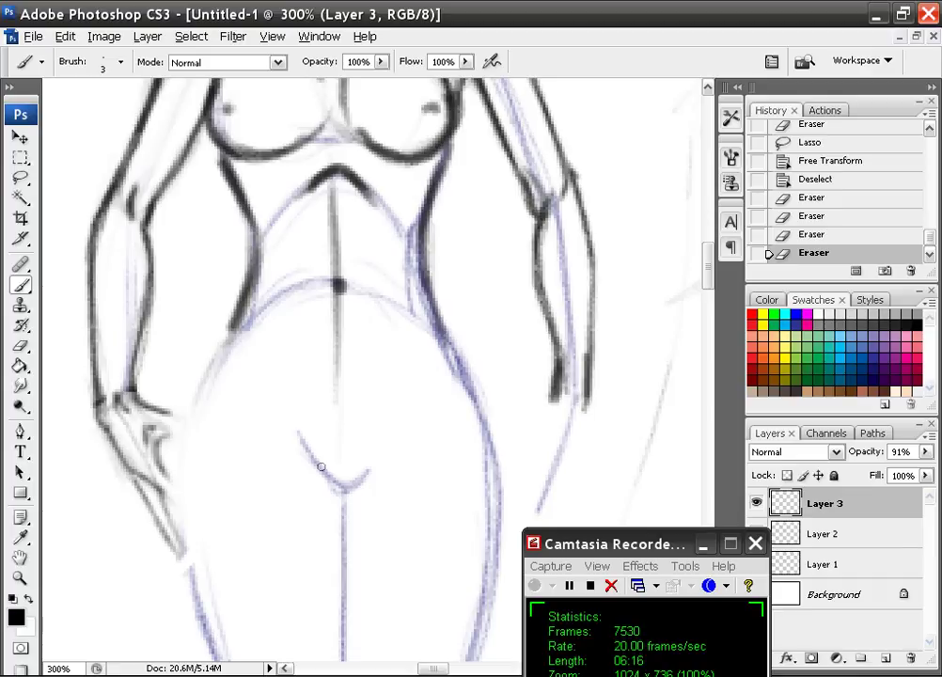
{"action": "left_click_drag", "start_coordinate": [326, 476], "coordinate": [305, 446]}
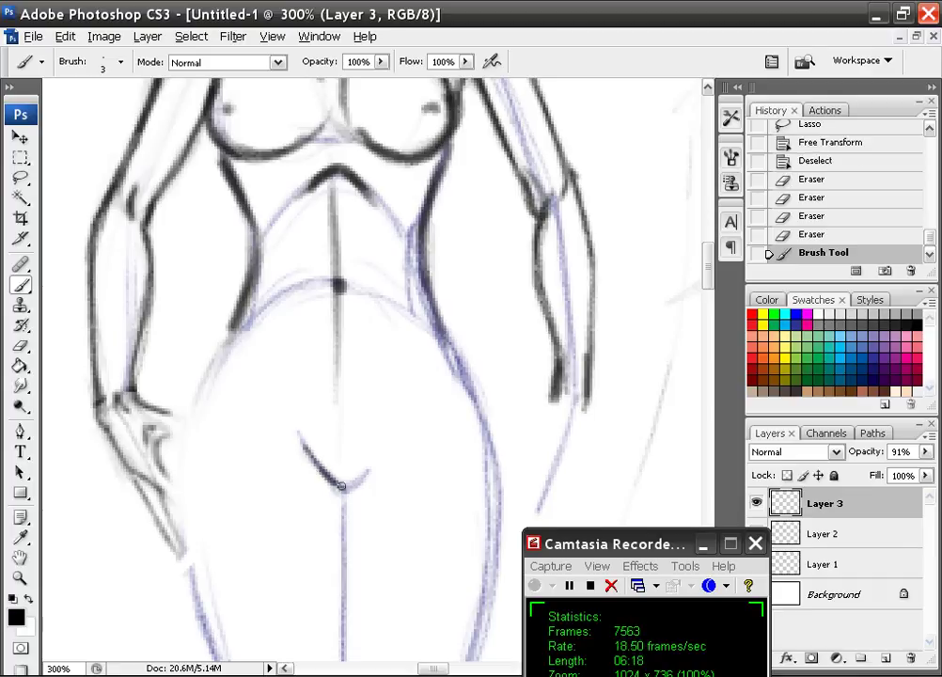
{"action": "left_click_drag", "start_coordinate": [347, 487], "coordinate": [373, 466]}
{"action": "left_click_drag", "start_coordinate": [235, 334], "coordinate": [219, 362]}
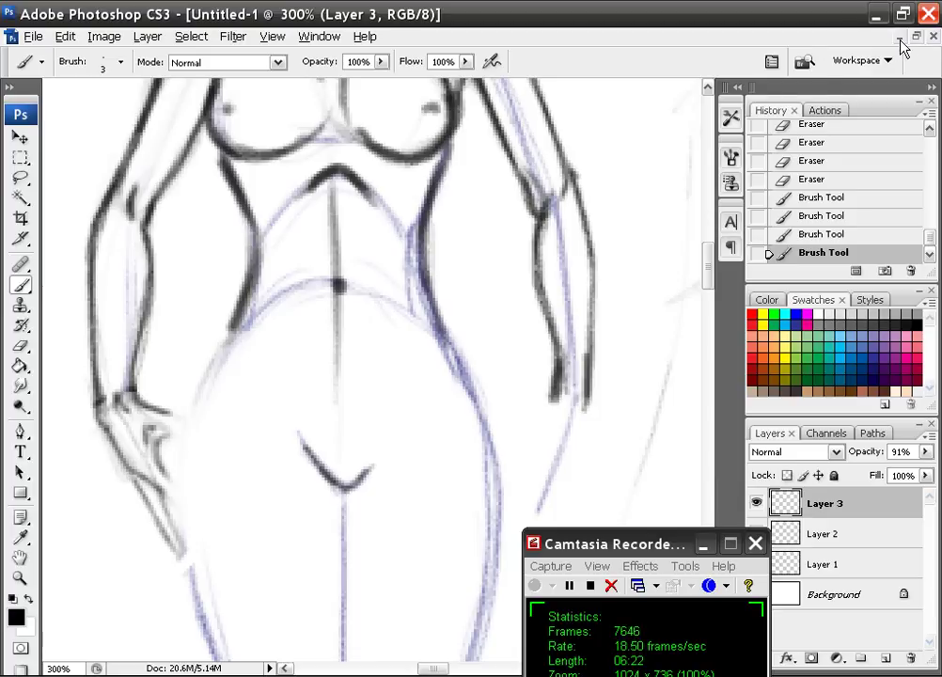
- Switch to the reference photo u.jpg and examine the figure's waist, hips and upper thighs
{"action": "left_click", "coordinate": [917, 37]}
{"action": "left_click", "coordinate": [356, 120]}
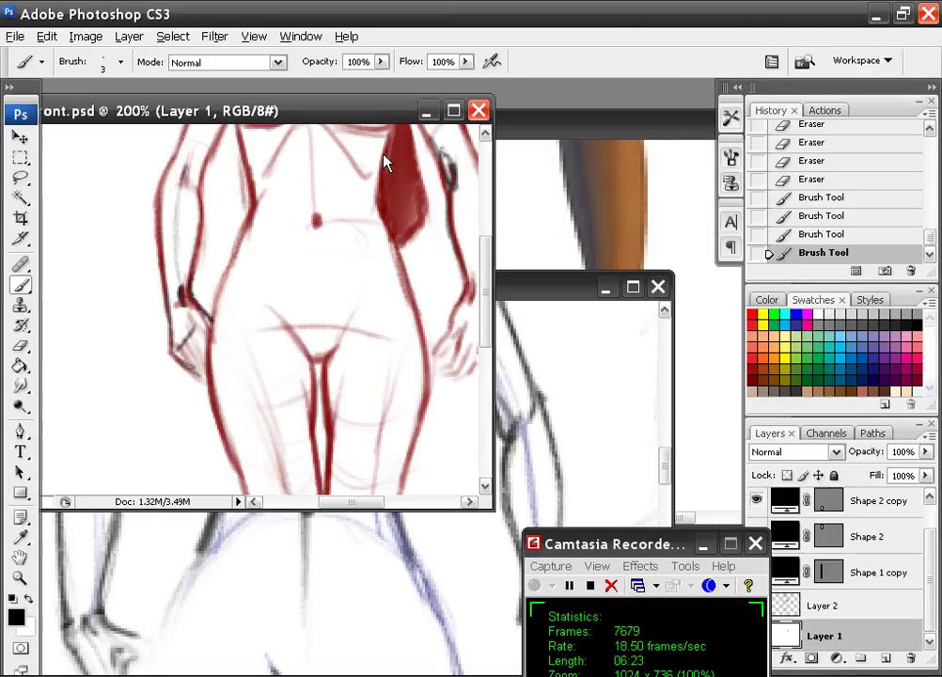
{"action": "left_click_drag", "start_coordinate": [406, 341], "coordinate": [335, 238]}
{"action": "left_click", "coordinate": [618, 123]}
{"action": "left_click_drag", "start_coordinate": [455, 235], "coordinate": [567, 346]}
{"action": "left_click_drag", "start_coordinate": [470, 205], "coordinate": [512, 219]}
{"action": "key", "text": "ctrl+minus"}
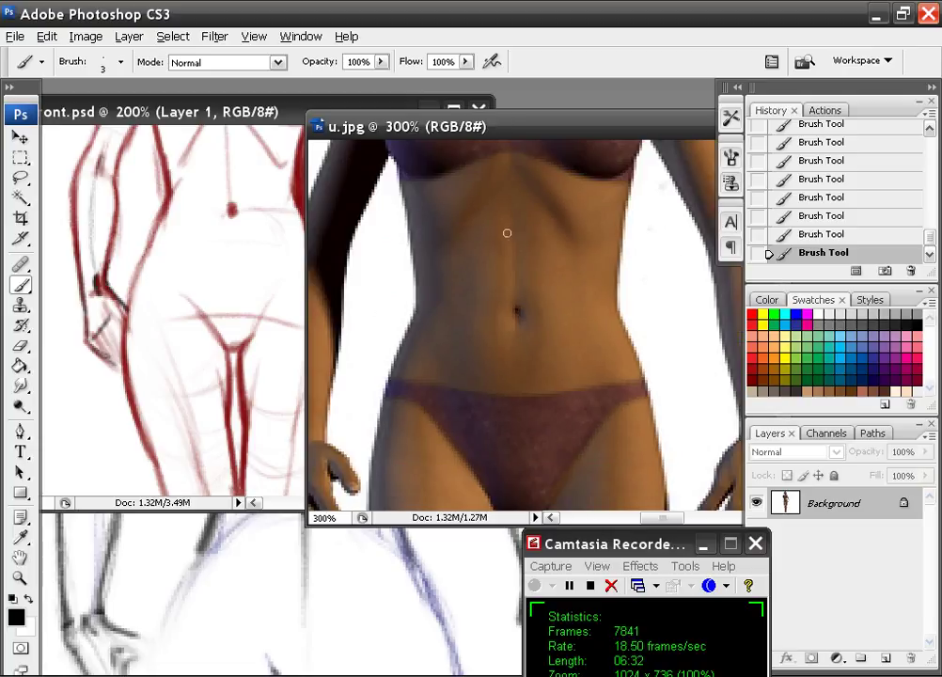
{"action": "key", "text": "ctrl+minus"}
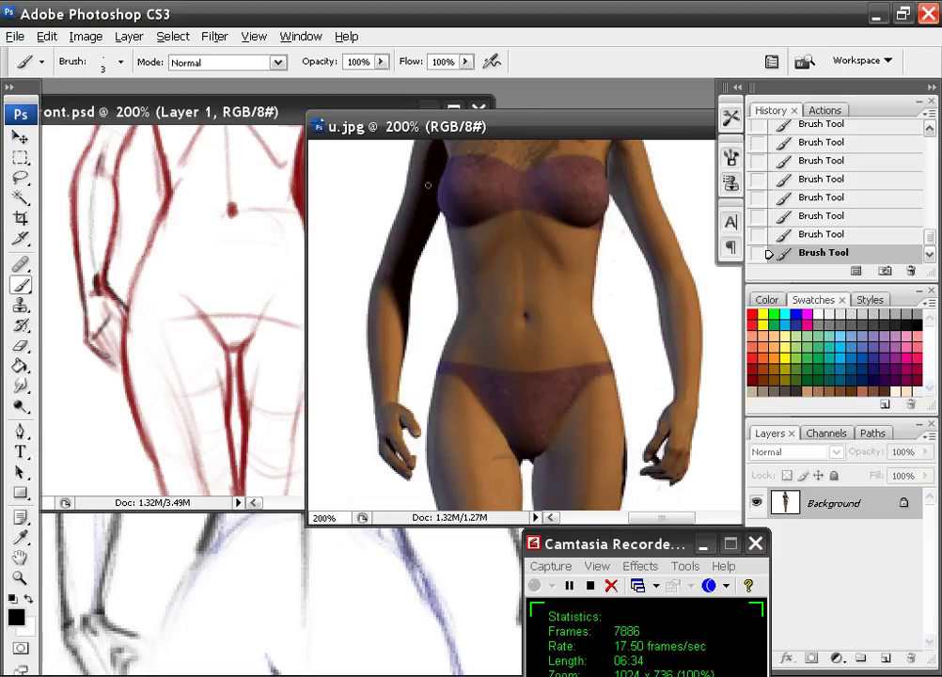
{"action": "mouse_move", "coordinate": [508, 313]}
{"action": "left_mouse_down"}
{"action": "mouse_move", "coordinate": [501, 248]}
{"action": "mouse_move", "coordinate": [476, 219]}
{"action": "mouse_move", "coordinate": [486, 235]}
{"action": "mouse_move", "coordinate": [448, 266]}
{"action": "left_mouse_up"}
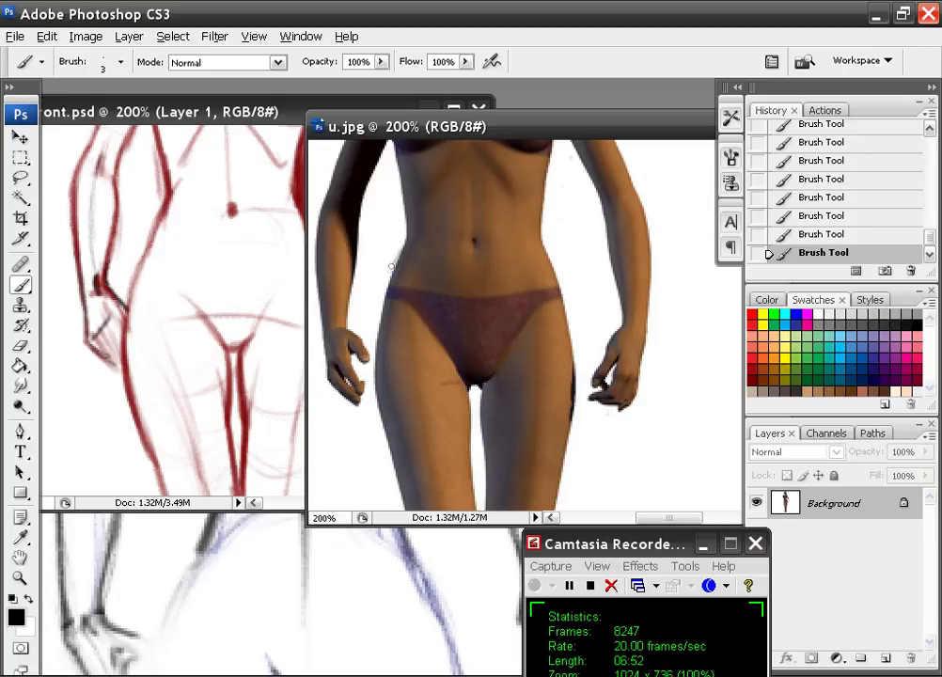
- Trace the left-hand hip contour on the reference photo u.jpg with dark brush strokes from waist to upper thigh
{"action": "key", "text": "ctrl+plus"}
{"action": "left_click_drag", "start_coordinate": [421, 269], "coordinate": [528, 289]}
{"action": "key", "text": "ctrl+plus"}
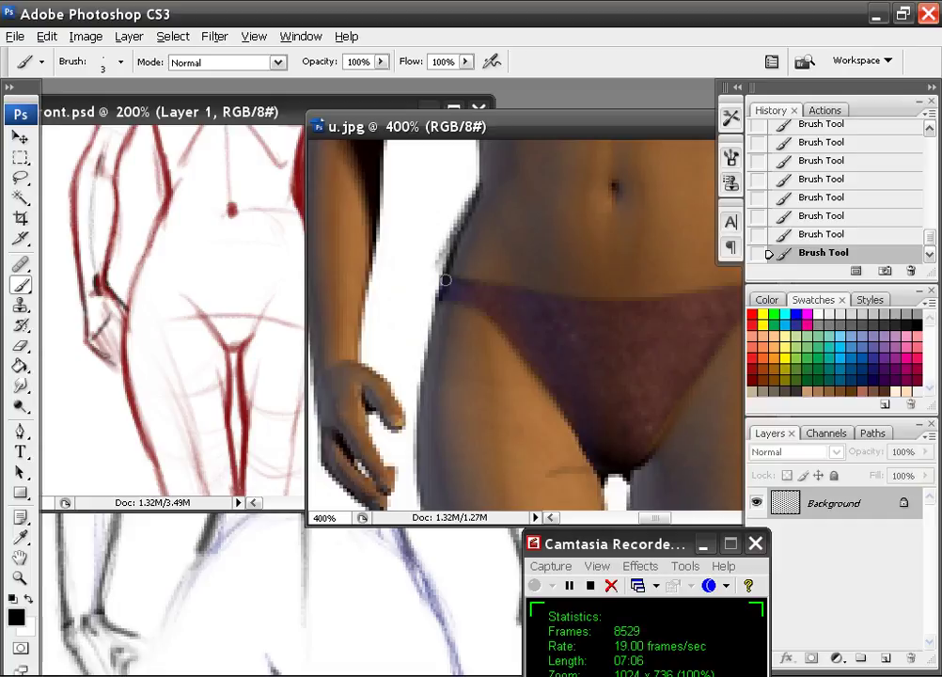
{"action": "mouse_move", "coordinate": [475, 203]}
{"action": "left_mouse_down"}
{"action": "mouse_move", "coordinate": [464, 173]}
{"action": "mouse_move", "coordinate": [412, 318]}
{"action": "mouse_move", "coordinate": [410, 496]}
{"action": "mouse_move", "coordinate": [422, 284]}
{"action": "mouse_move", "coordinate": [444, 214]}
{"action": "left_mouse_up"}
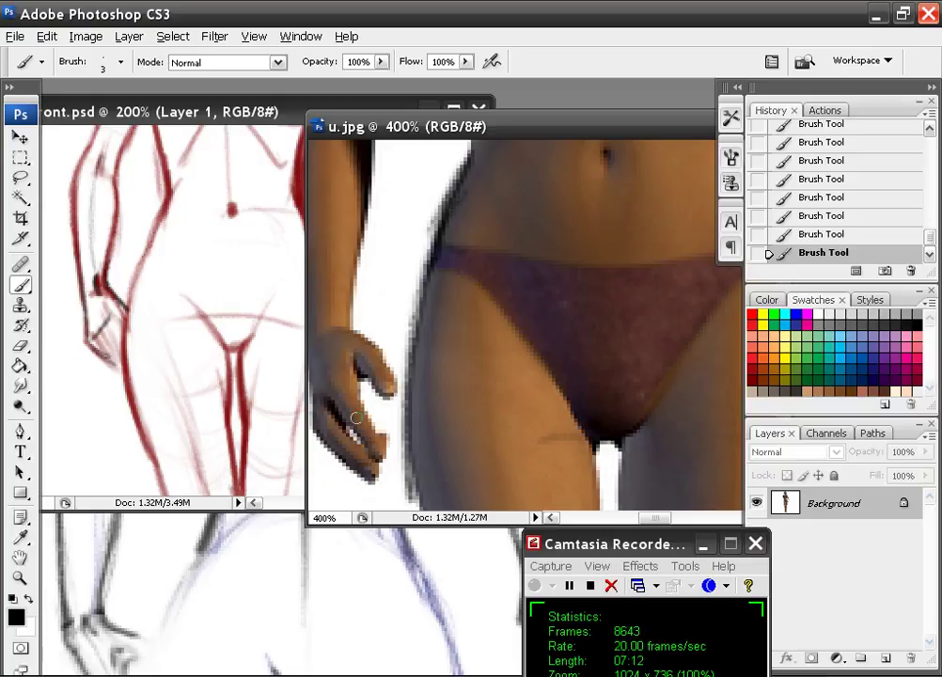
- Return to the Untitled-1 drawing and brush the left-hand hip contour dark from the waist down to beside the hand
{"action": "left_click", "coordinate": [215, 536]}
{"action": "left_click_drag", "start_coordinate": [280, 506], "coordinate": [294, 465]}
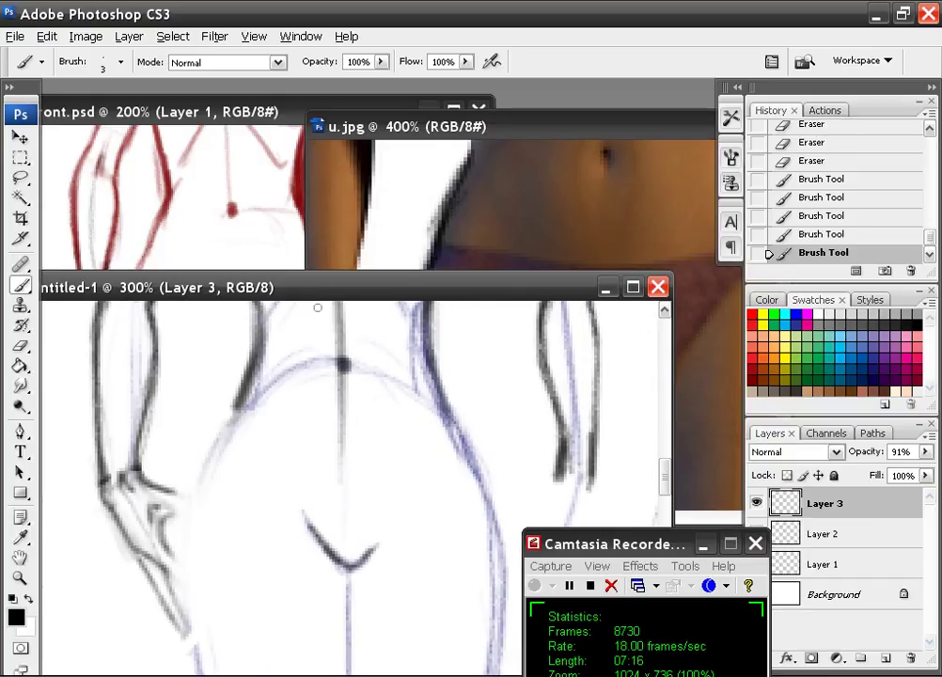
{"action": "left_click_drag", "start_coordinate": [319, 293], "coordinate": [326, 203]}
{"action": "left_click_drag", "start_coordinate": [249, 314], "coordinate": [215, 384]}
{"action": "left_click_drag", "start_coordinate": [233, 342], "coordinate": [215, 378]}
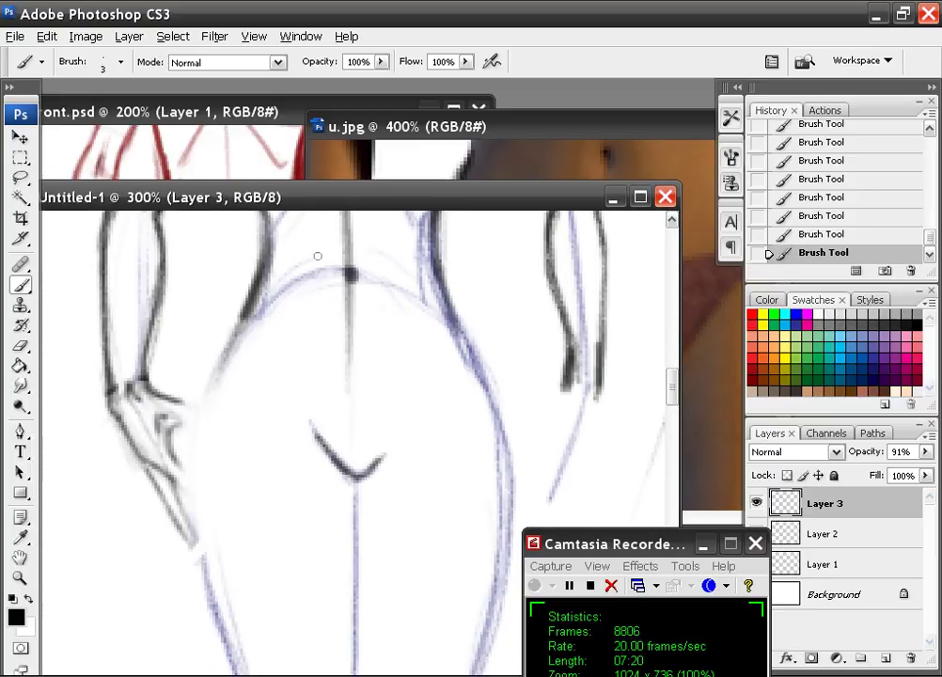
{"action": "mouse_move", "coordinate": [247, 311]}
{"action": "left_mouse_down"}
{"action": "mouse_move", "coordinate": [218, 359]}
{"action": "mouse_move", "coordinate": [191, 455]}
{"action": "left_mouse_up"}
{"action": "left_click_drag", "start_coordinate": [227, 357], "coordinate": [197, 441]}
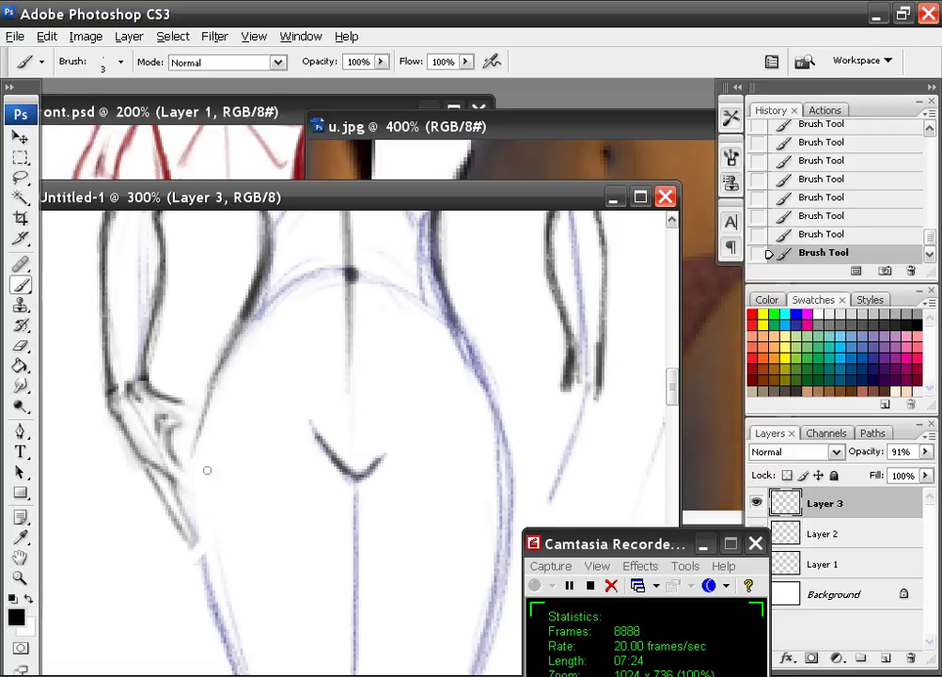
{"action": "left_click_drag", "start_coordinate": [245, 317], "coordinate": [195, 419]}
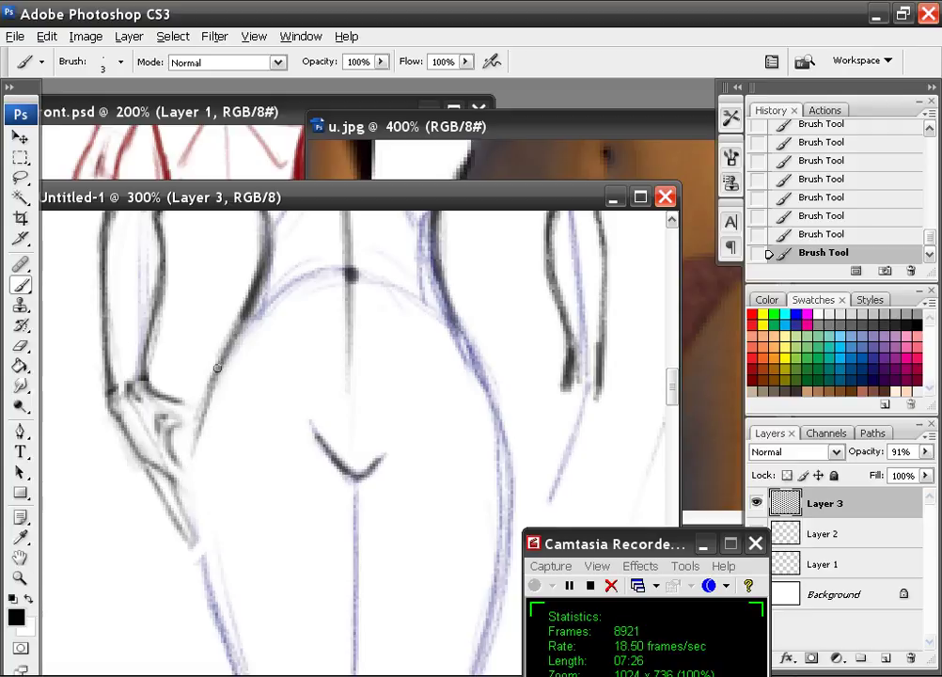
{"action": "left_click_drag", "start_coordinate": [219, 366], "coordinate": [191, 453]}
- Extend the left-hand contour with repeated dark strokes from beside the hand down the outer thigh past the fingertips
{"action": "mouse_move", "coordinate": [203, 405]}
{"action": "left_mouse_down"}
{"action": "mouse_move", "coordinate": [187, 482]}
{"action": "mouse_move", "coordinate": [197, 425]}
{"action": "mouse_move", "coordinate": [200, 522]}
{"action": "left_mouse_up"}
{"action": "left_click_drag", "start_coordinate": [191, 453], "coordinate": [208, 589]}
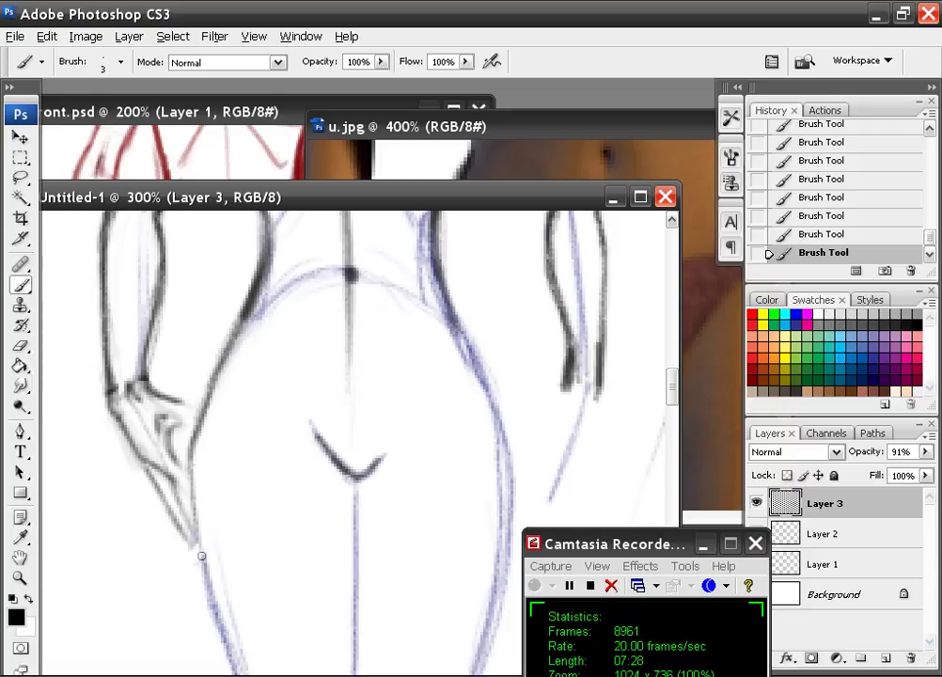
{"action": "left_click_drag", "start_coordinate": [194, 475], "coordinate": [208, 587]}
{"action": "left_click_drag", "start_coordinate": [198, 503], "coordinate": [214, 599]}
{"action": "left_click_drag", "start_coordinate": [200, 524], "coordinate": [215, 604]}
{"action": "mouse_move", "coordinate": [196, 459]}
{"action": "left_mouse_down"}
{"action": "mouse_move", "coordinate": [199, 524]}
{"action": "mouse_move", "coordinate": [192, 436]}
{"action": "mouse_move", "coordinate": [193, 472]}
{"action": "mouse_move", "coordinate": [218, 384]}
{"action": "mouse_move", "coordinate": [261, 290]}
{"action": "mouse_move", "coordinate": [227, 349]}
{"action": "mouse_move", "coordinate": [195, 444]}
{"action": "mouse_move", "coordinate": [205, 578]}
{"action": "left_mouse_up"}
- Lighten the left-hand hip contour with the eraser and redraw it as a cleaner line from the waist to the thigh
{"action": "key", "text": "e"}
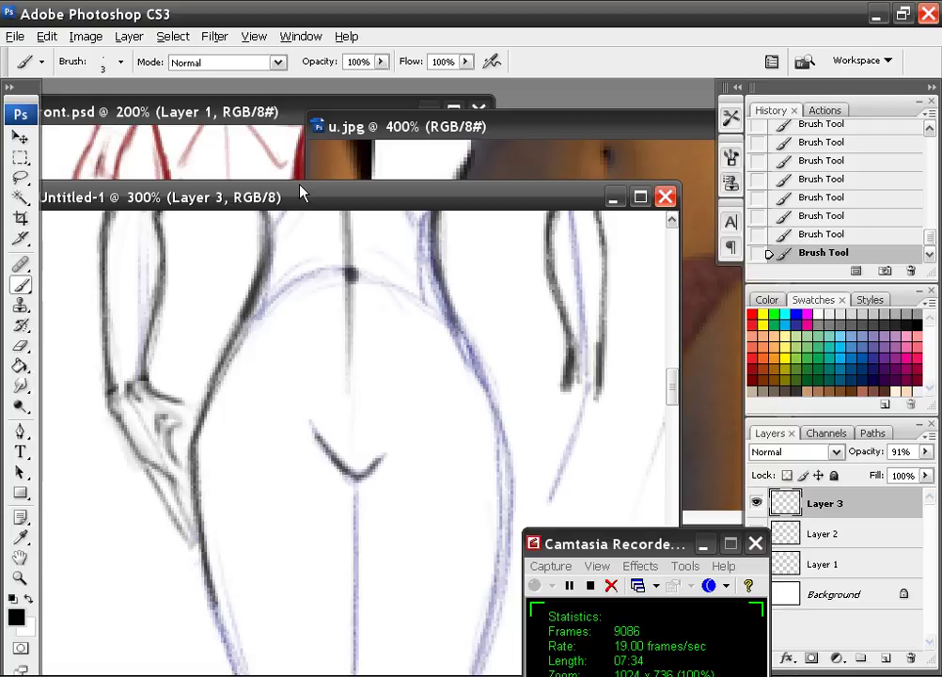
{"action": "left_click_drag", "start_coordinate": [235, 362], "coordinate": [170, 505]}
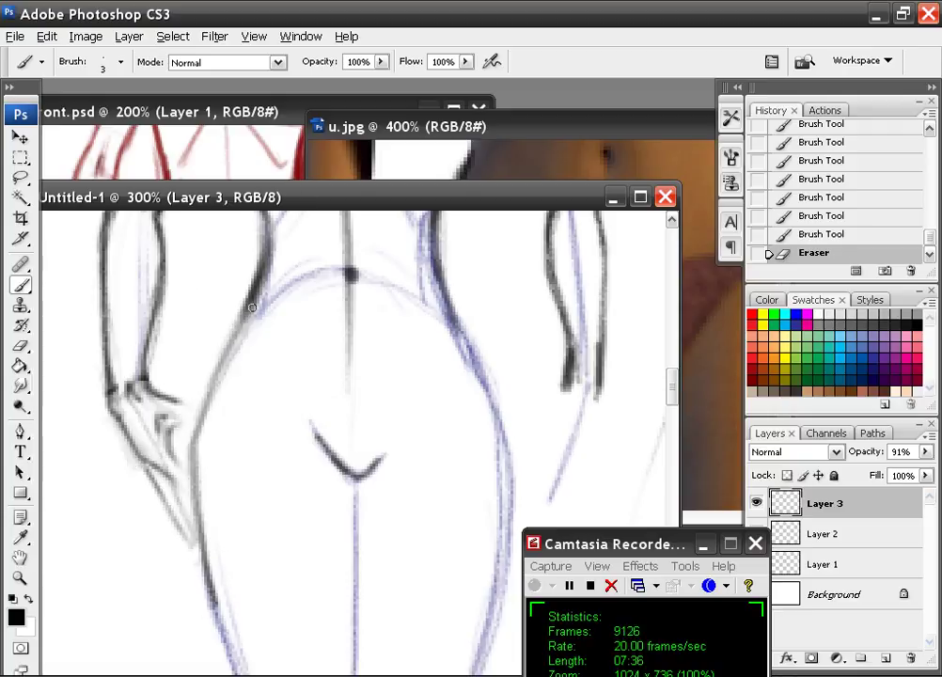
{"action": "mouse_move", "coordinate": [252, 305]}
{"action": "left_mouse_down"}
{"action": "mouse_move", "coordinate": [218, 367]}
{"action": "mouse_move", "coordinate": [193, 450]}
{"action": "mouse_move", "coordinate": [203, 581]}
{"action": "left_mouse_up"}
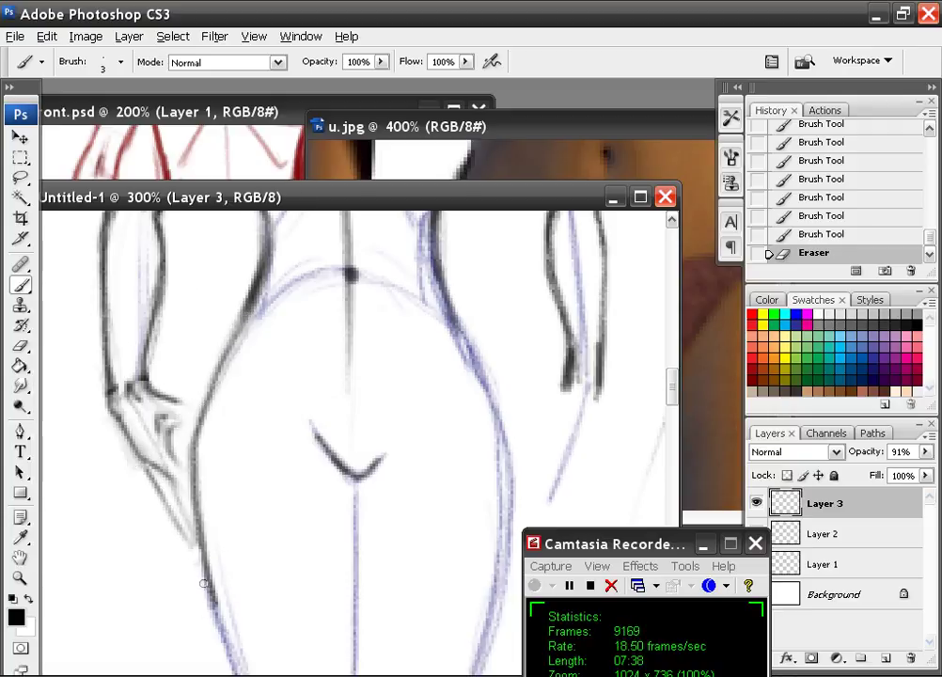
- Go back to the reference photo u.jpg and examine how the hip curves from the waist into the outer thigh
{"action": "left_click_drag", "start_coordinate": [425, 199], "coordinate": [355, 489]}
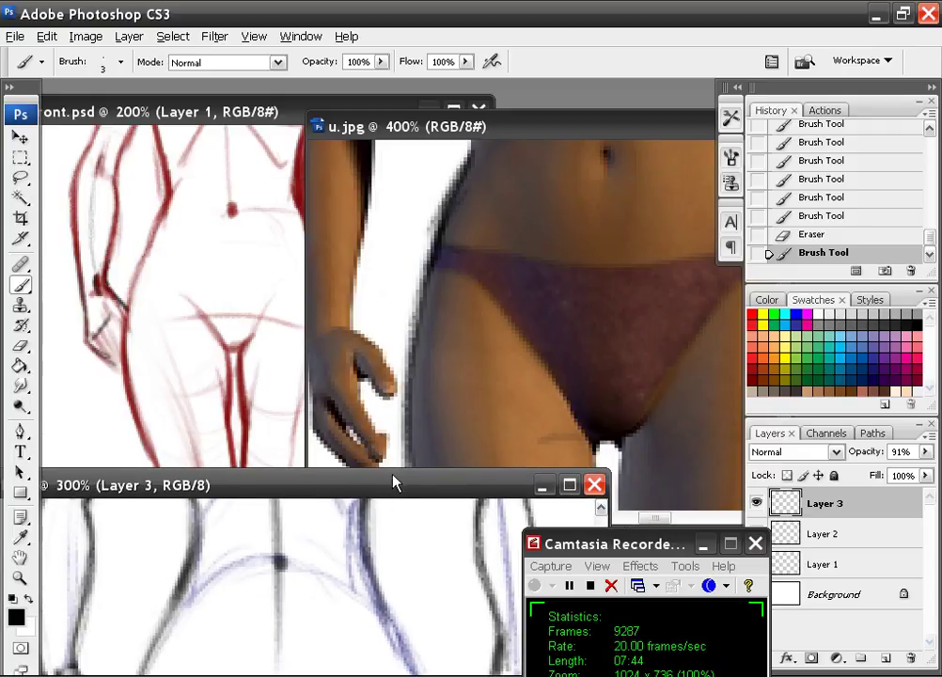
{"action": "left_click_drag", "start_coordinate": [393, 478], "coordinate": [453, 209]}
{"action": "left_click", "coordinate": [503, 675]}
{"action": "left_click", "coordinate": [502, 645]}
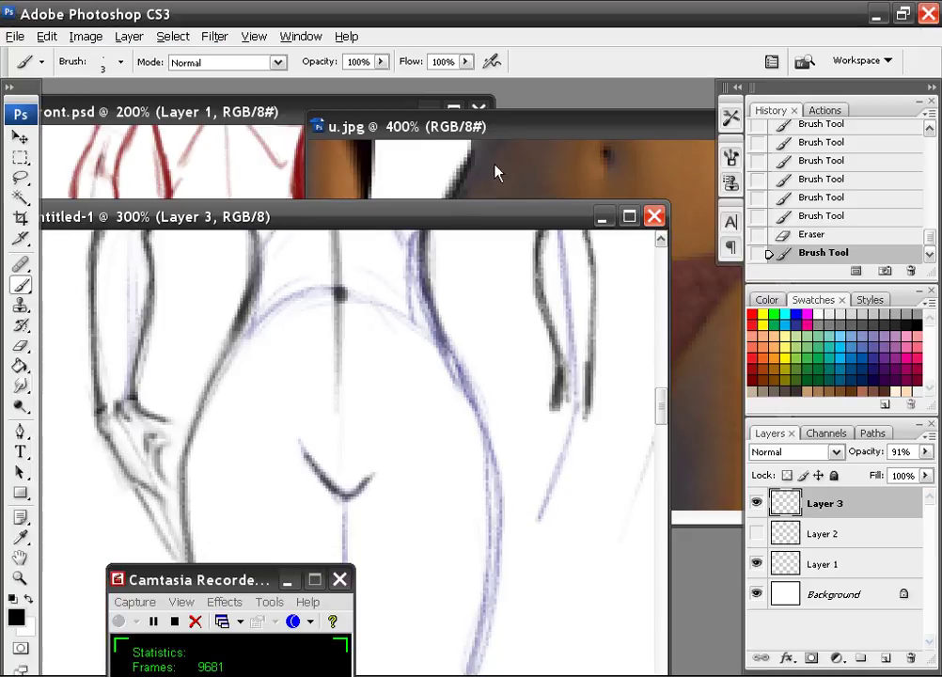
{"action": "left_click", "coordinate": [527, 129]}
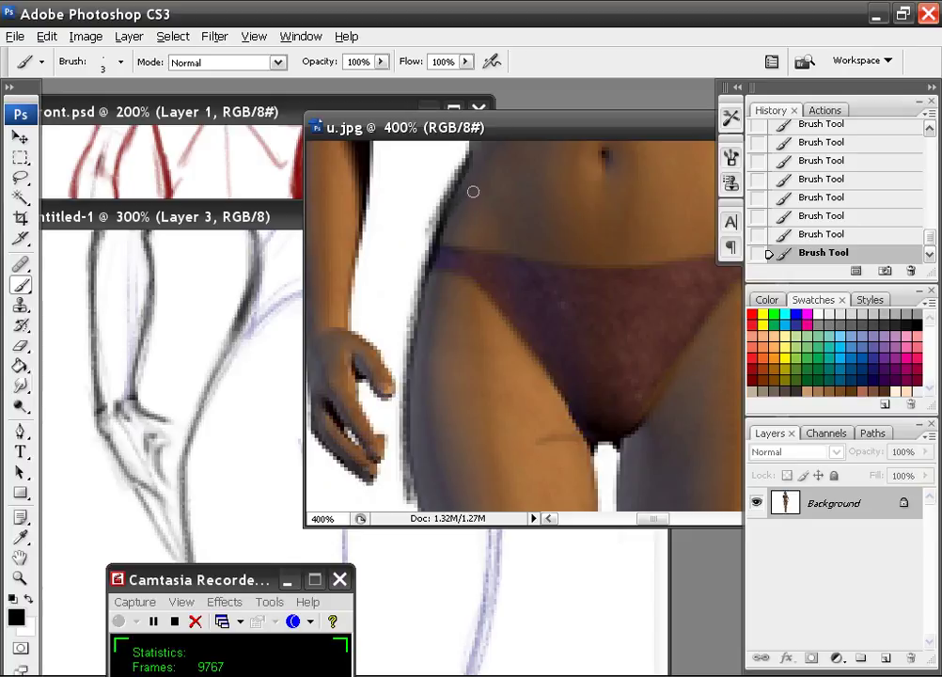
{"action": "key", "text": "space"}
{"action": "mouse_move", "coordinate": [485, 217]}
{"action": "left_mouse_down"}
{"action": "mouse_move", "coordinate": [443, 337]}
{"action": "mouse_move", "coordinate": [474, 209]}
{"action": "left_mouse_up"}
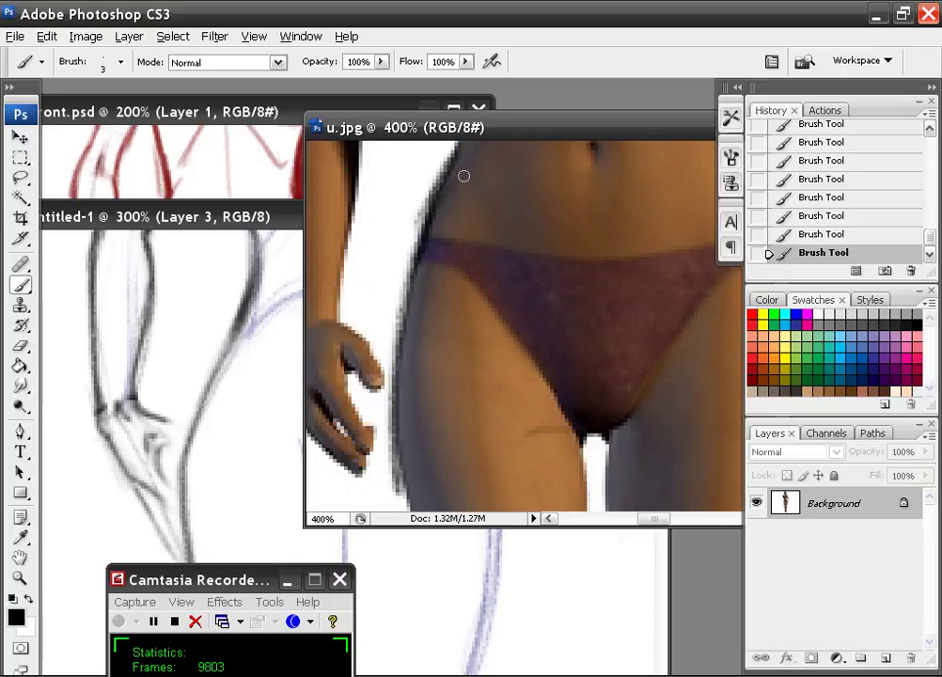
{"action": "left_click_drag", "start_coordinate": [473, 255], "coordinate": [445, 311]}
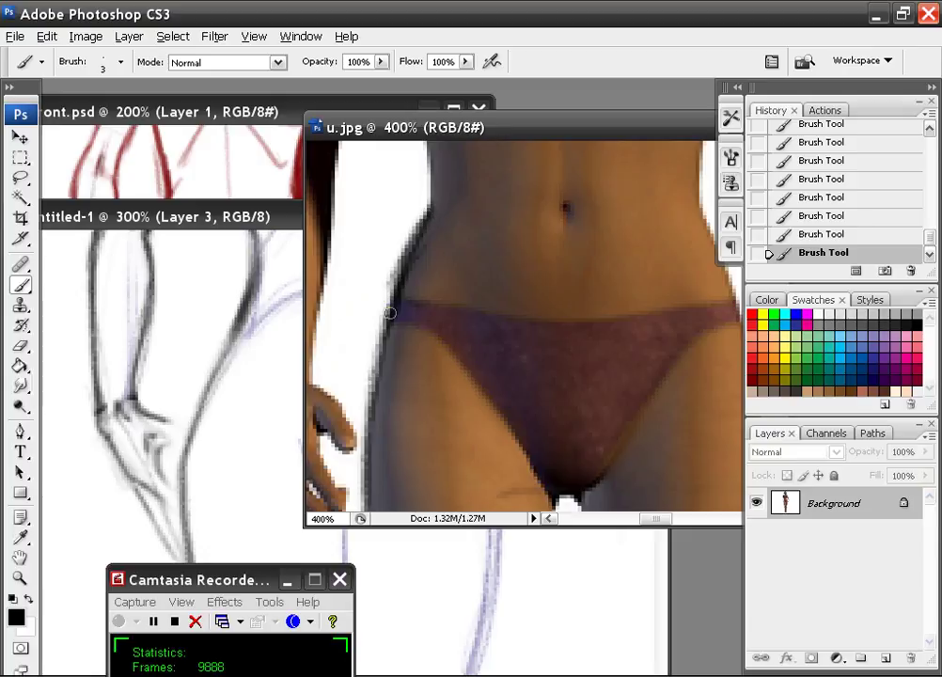
{"action": "left_click_drag", "start_coordinate": [417, 321], "coordinate": [464, 218]}
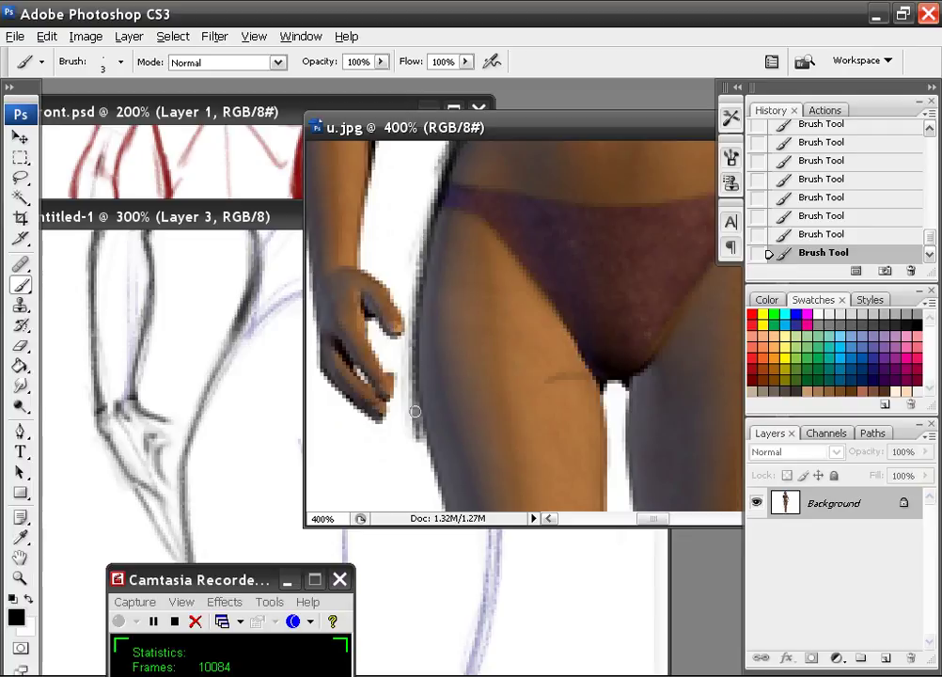
- In the Untitled-1 drawing, sketch faint pelvis lines from both hips to the crotch and a shallow curve across the lower belly
{"action": "left_click_drag", "start_coordinate": [250, 218], "coordinate": [284, 156]}
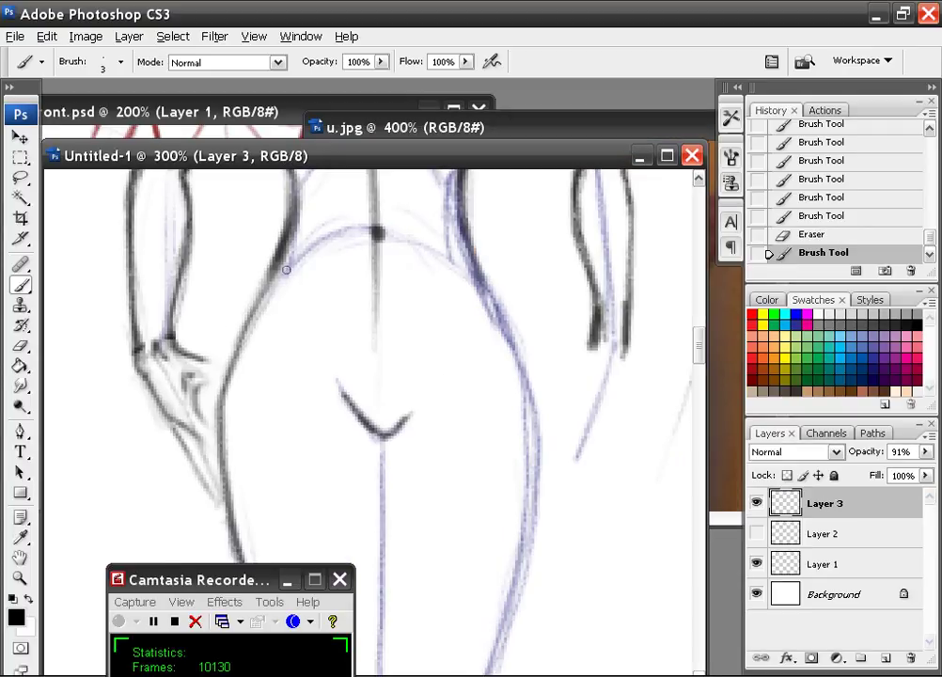
{"action": "left_click_drag", "start_coordinate": [291, 218], "coordinate": [270, 290]}
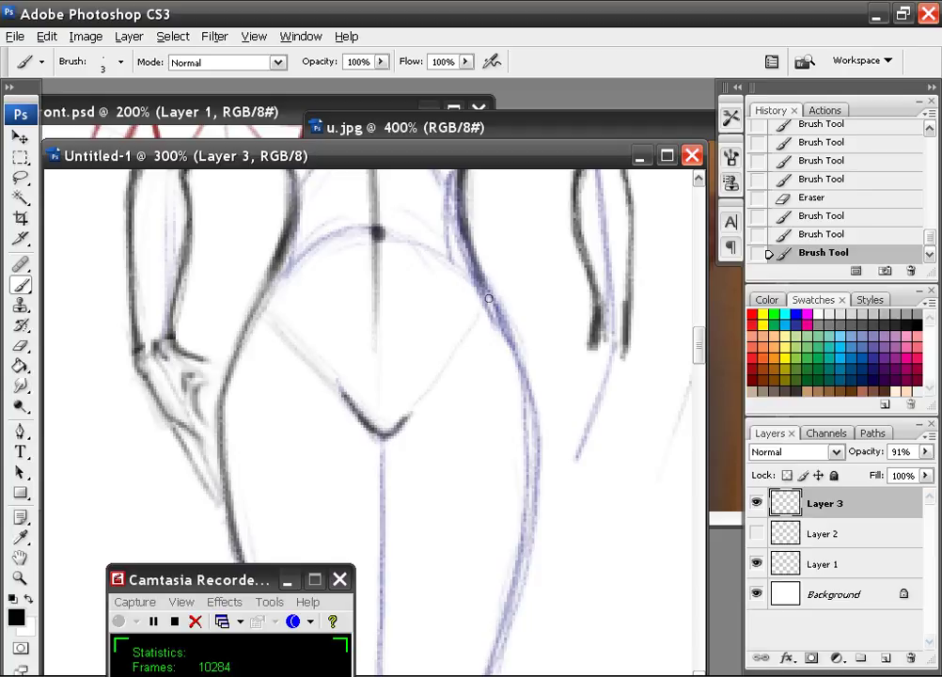
{"action": "left_click_drag", "start_coordinate": [485, 309], "coordinate": [413, 425]}
{"action": "mouse_move", "coordinate": [385, 357]}
{"action": "left_mouse_down"}
{"action": "mouse_move", "coordinate": [347, 350]}
{"action": "mouse_move", "coordinate": [285, 312]}
{"action": "left_mouse_up"}
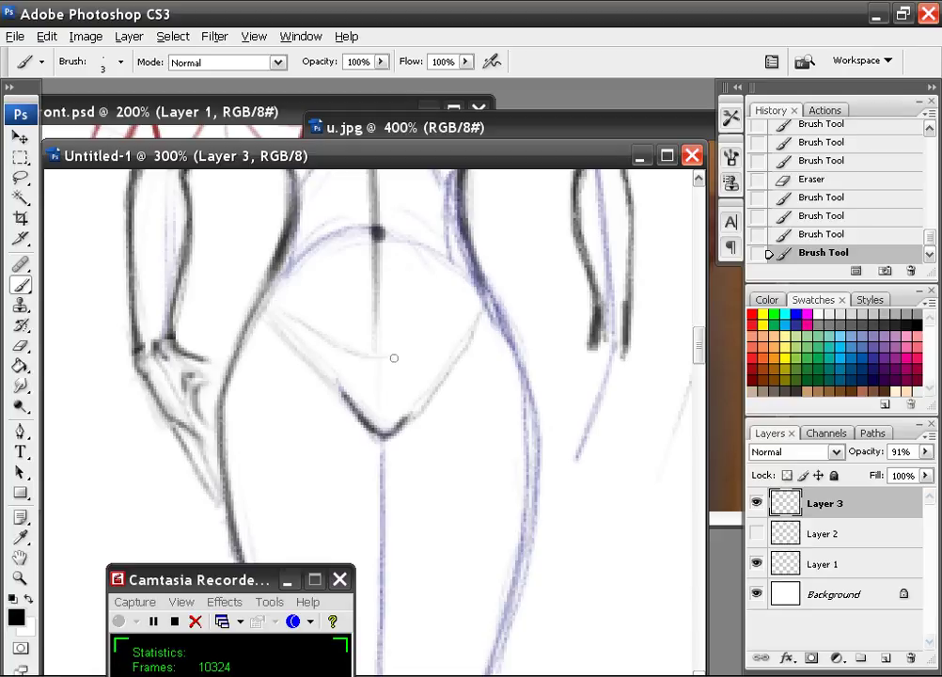
{"action": "left_click_drag", "start_coordinate": [394, 357], "coordinate": [477, 317]}
{"action": "left_click", "coordinate": [377, 235]}
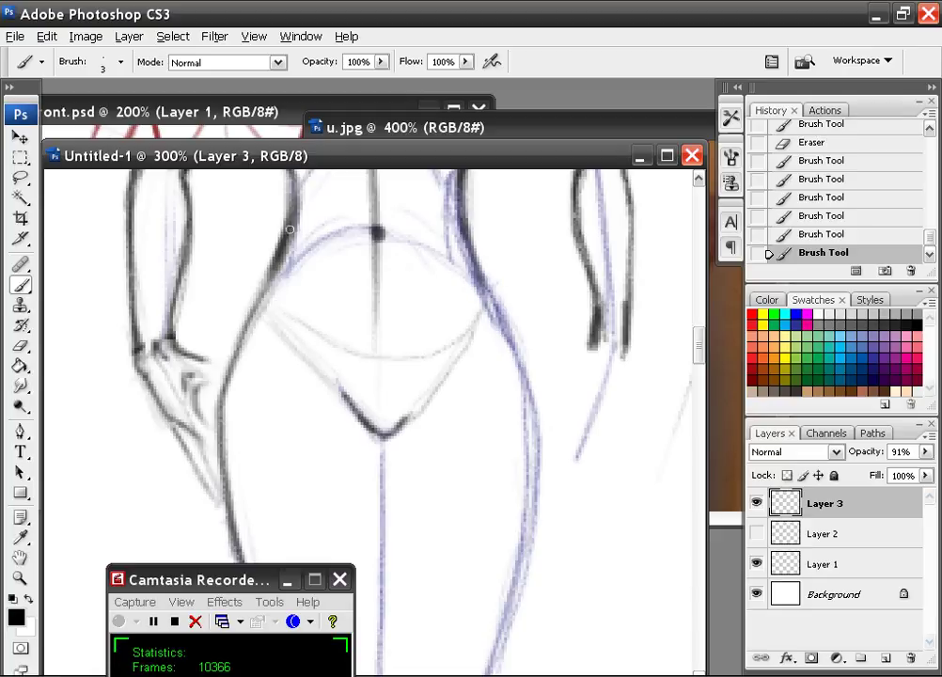
- Fade the left-hand hip contour with the eraser and redraw its upper part angled outward from the waist to the hip bone
{"action": "key", "text": "e"}
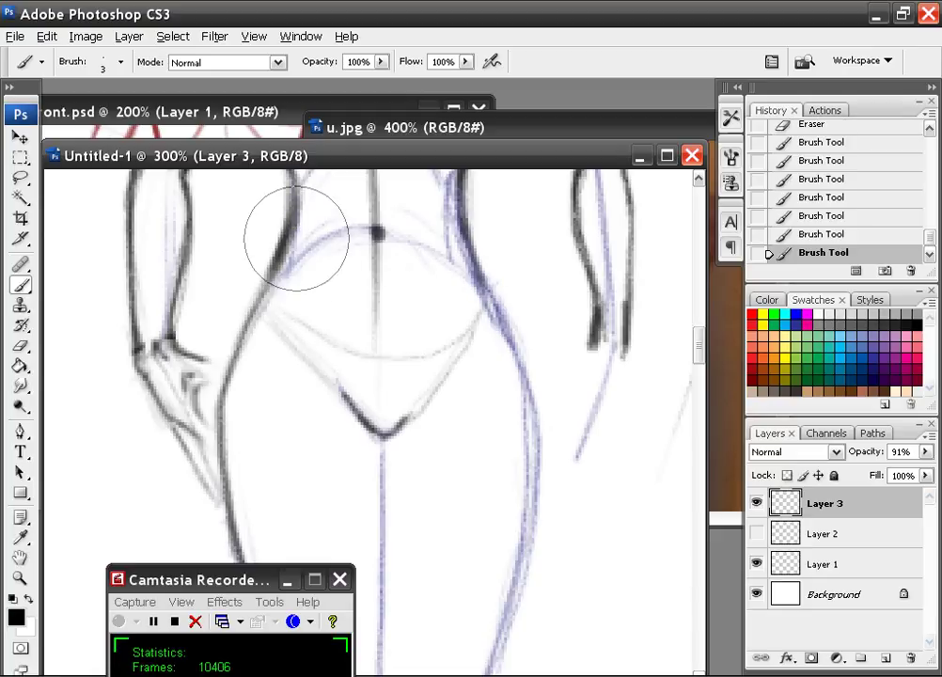
{"action": "mouse_move", "coordinate": [294, 235]}
{"action": "left_mouse_down"}
{"action": "mouse_move", "coordinate": [241, 421]}
{"action": "mouse_move", "coordinate": [204, 389]}
{"action": "left_mouse_up"}
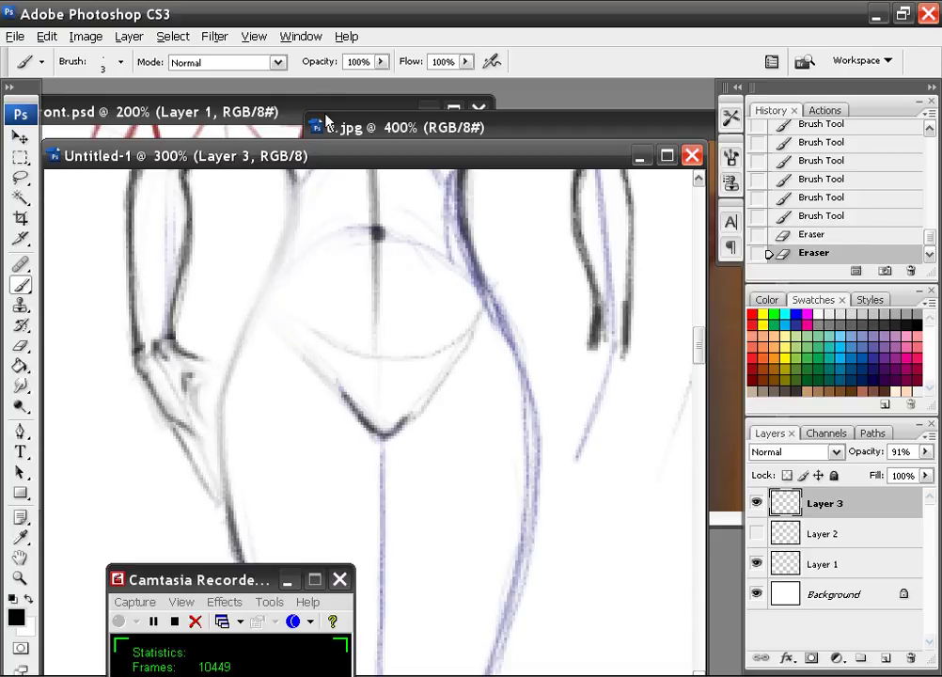
{"action": "left_click_drag", "start_coordinate": [292, 224], "coordinate": [256, 298]}
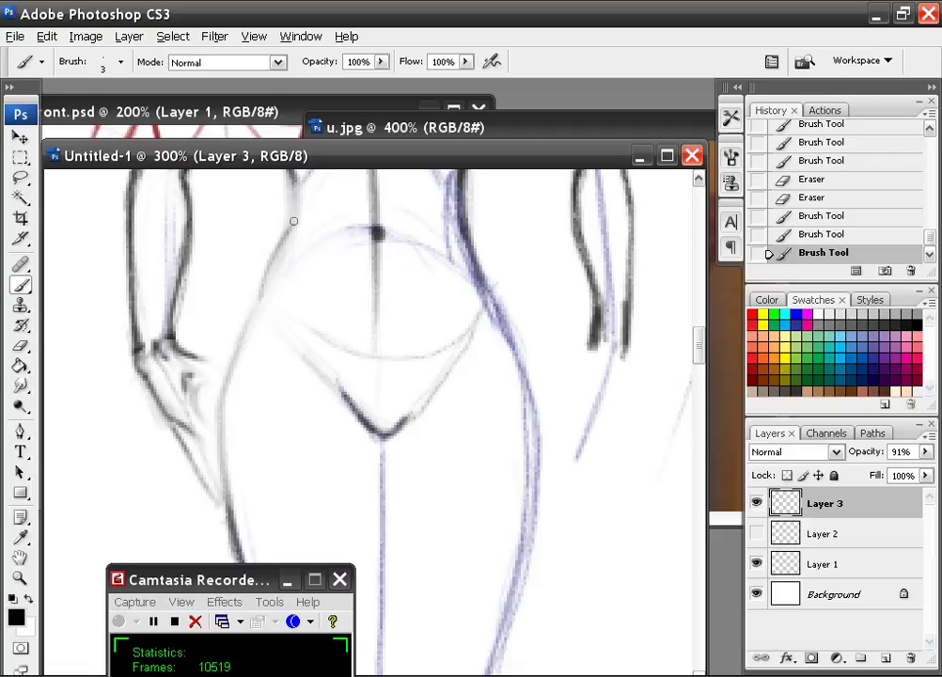
{"action": "left_click_drag", "start_coordinate": [294, 221], "coordinate": [255, 297]}
{"action": "left_click_drag", "start_coordinate": [264, 279], "coordinate": [247, 328]}
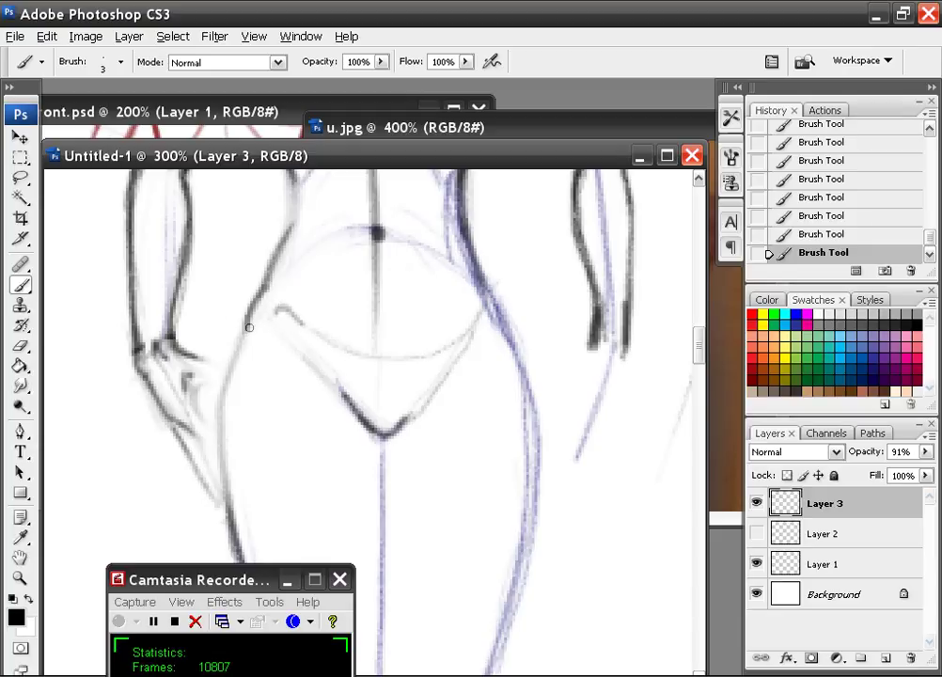
- Brush the left-hand contour dark from below the hip bone down past the hand to join the outer thigh line
{"action": "left_click_drag", "start_coordinate": [250, 323], "coordinate": [222, 391]}
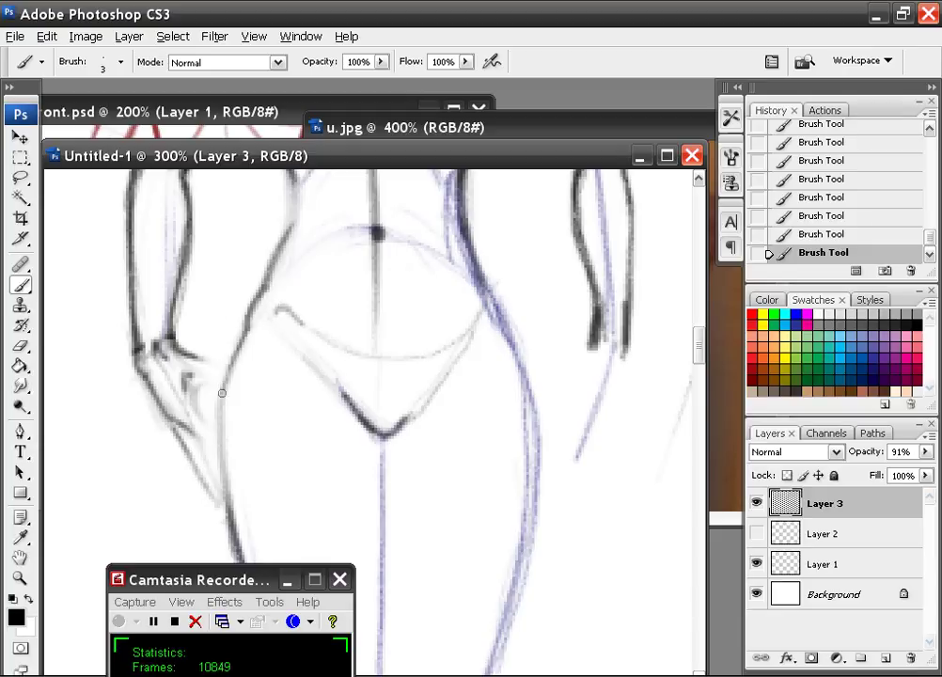
{"action": "mouse_move", "coordinate": [237, 345]}
{"action": "left_mouse_down"}
{"action": "mouse_move", "coordinate": [222, 377]}
{"action": "mouse_move", "coordinate": [220, 427]}
{"action": "left_mouse_up"}
{"action": "left_click_drag", "start_coordinate": [226, 378], "coordinate": [224, 473]}
{"action": "left_click_drag", "start_coordinate": [222, 406], "coordinate": [229, 505]}
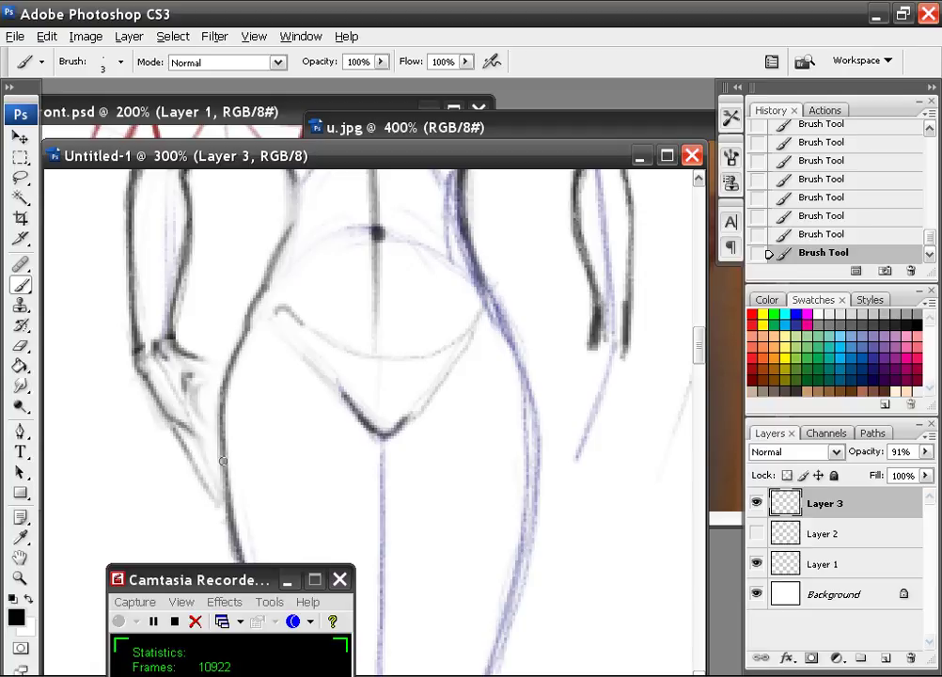
- Brush a faint horizontal guide from the crotch to the left-hand hip, and replace the erased contour there with a curve fullest at that height
{"action": "left_click_drag", "start_coordinate": [377, 436], "coordinate": [232, 440]}
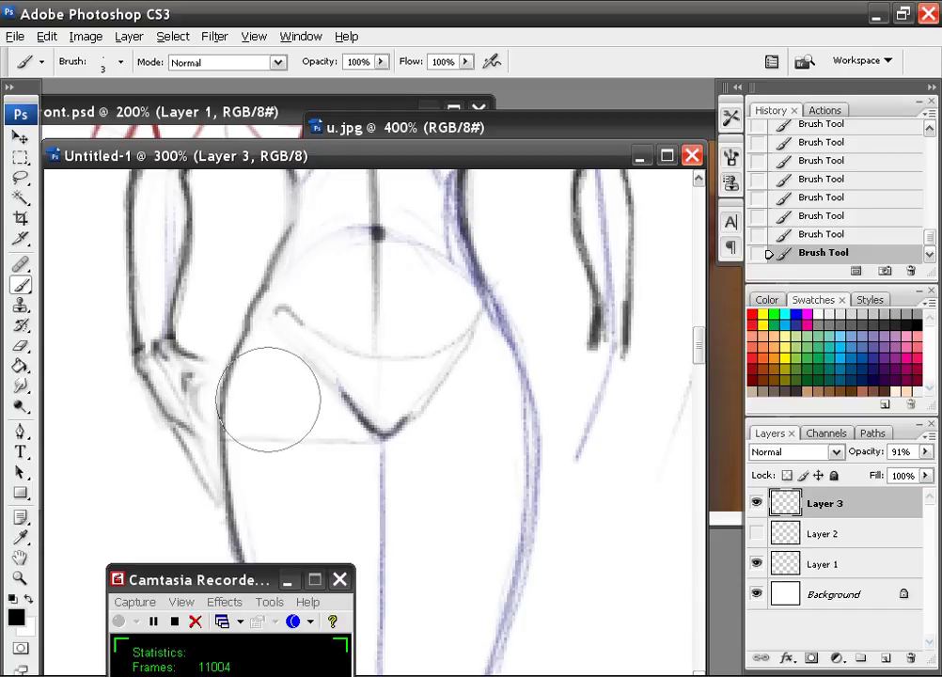
{"action": "mouse_move", "coordinate": [243, 376]}
{"action": "left_mouse_down"}
{"action": "mouse_move", "coordinate": [233, 444]}
{"action": "mouse_move", "coordinate": [208, 457]}
{"action": "mouse_move", "coordinate": [212, 426]}
{"action": "mouse_move", "coordinate": [226, 481]}
{"action": "left_mouse_up"}
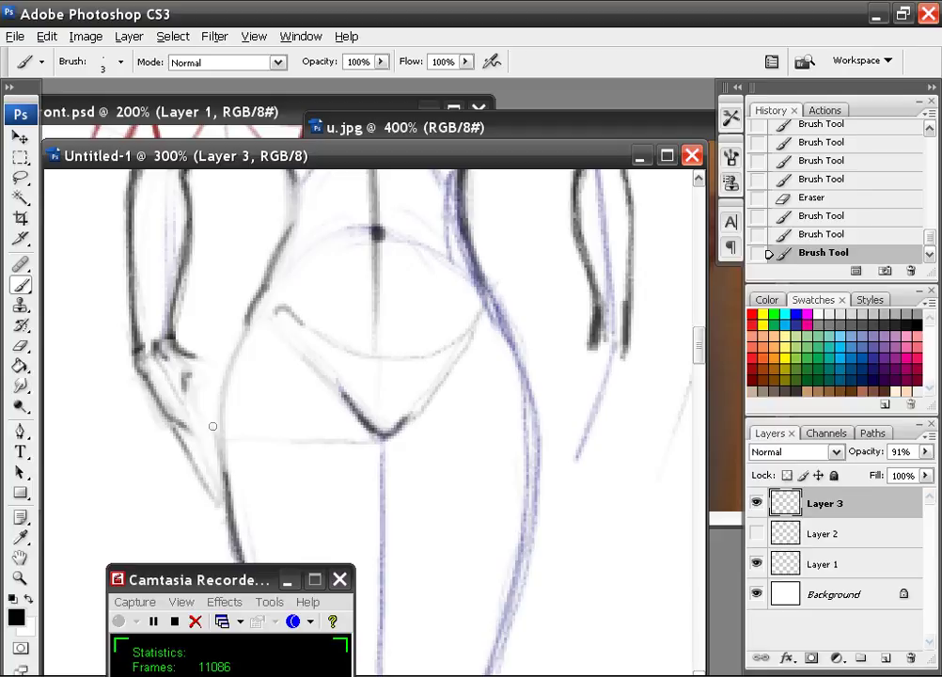
{"action": "left_click_drag", "start_coordinate": [211, 427], "coordinate": [225, 474]}
{"action": "mouse_move", "coordinate": [216, 386]}
{"action": "left_mouse_down"}
{"action": "mouse_move", "coordinate": [244, 321]}
{"action": "mouse_move", "coordinate": [218, 393]}
{"action": "left_mouse_up"}
{"action": "left_click_drag", "start_coordinate": [246, 324], "coordinate": [215, 419]}
{"action": "mouse_move", "coordinate": [223, 372]}
{"action": "left_mouse_down"}
{"action": "mouse_move", "coordinate": [218, 461]}
{"action": "mouse_move", "coordinate": [229, 502]}
{"action": "left_mouse_up"}
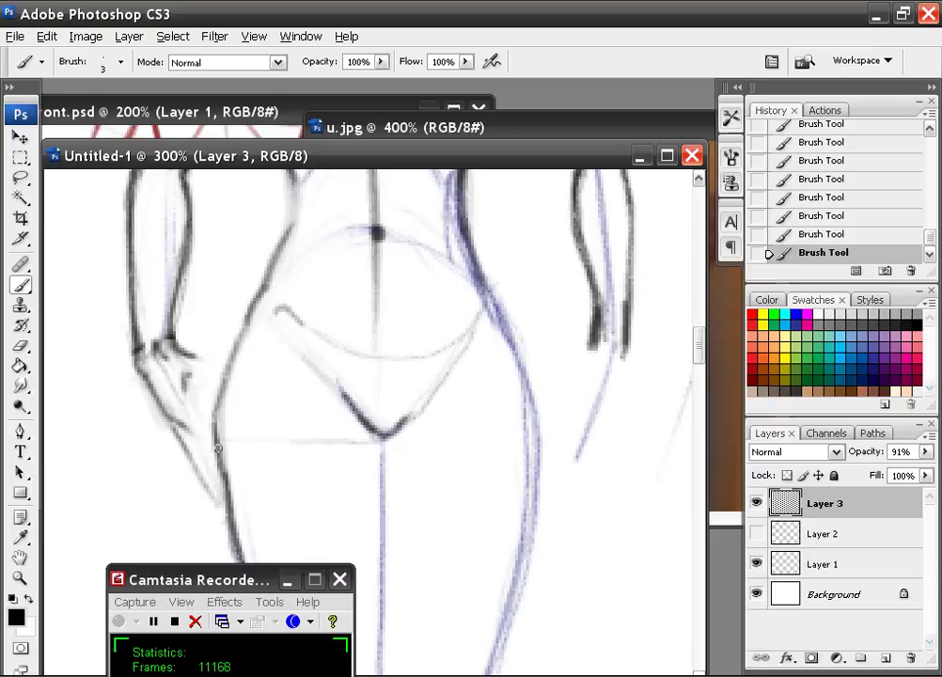
- Darken and smooth the redrawn left-hand contour from below the waist over the hip into the upper thigh
{"action": "mouse_move", "coordinate": [217, 423]}
{"action": "left_mouse_down"}
{"action": "mouse_move", "coordinate": [225, 478]}
{"action": "mouse_move", "coordinate": [239, 350]}
{"action": "mouse_move", "coordinate": [219, 460]}
{"action": "left_mouse_up"}
{"action": "left_click_drag", "start_coordinate": [236, 348], "coordinate": [229, 498]}
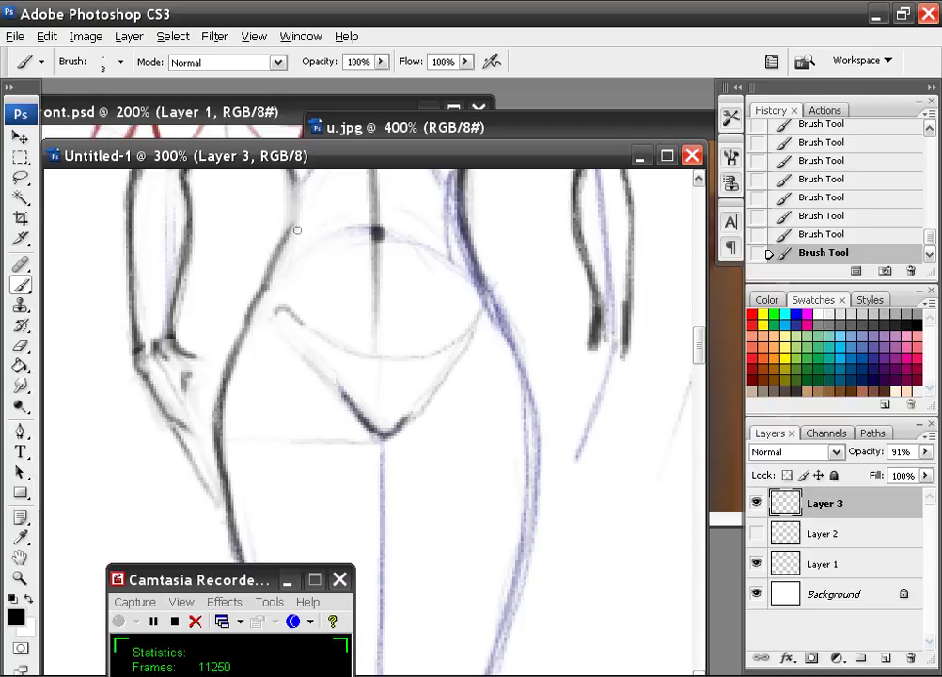
{"action": "left_click_drag", "start_coordinate": [279, 254], "coordinate": [244, 321]}
- Brush the left-hand outer thigh and the right-hand hip and outer thigh dark down to the knees, and maximize the Untitled-1 window
{"action": "key", "text": "ctrl+minus"}
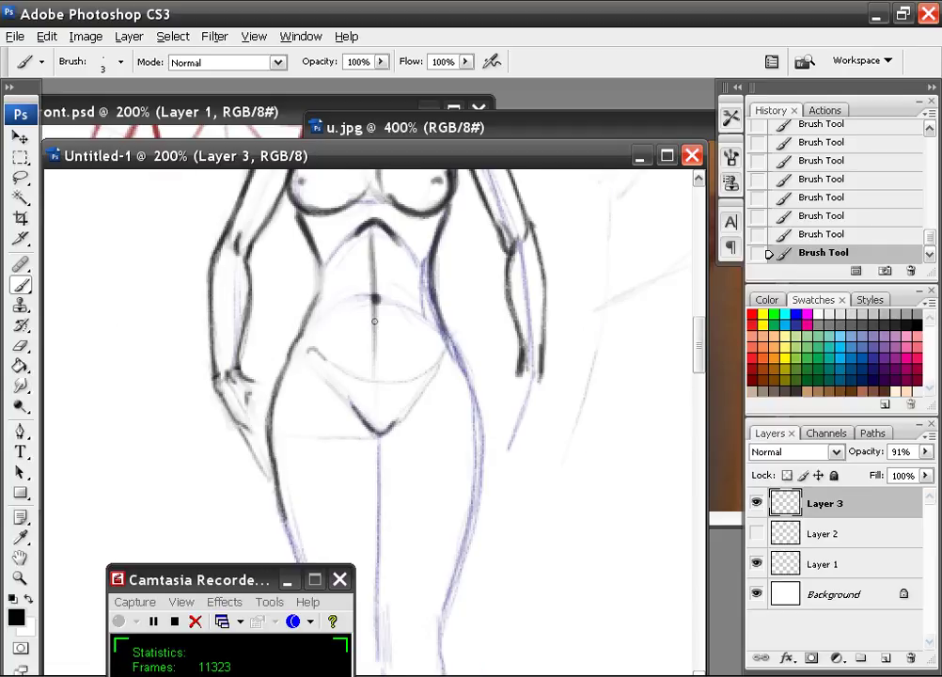
{"action": "key", "text": "ctrl+minus"}
{"action": "key", "text": "ctrl+plus"}
{"action": "key", "text": "ctrl+minus"}
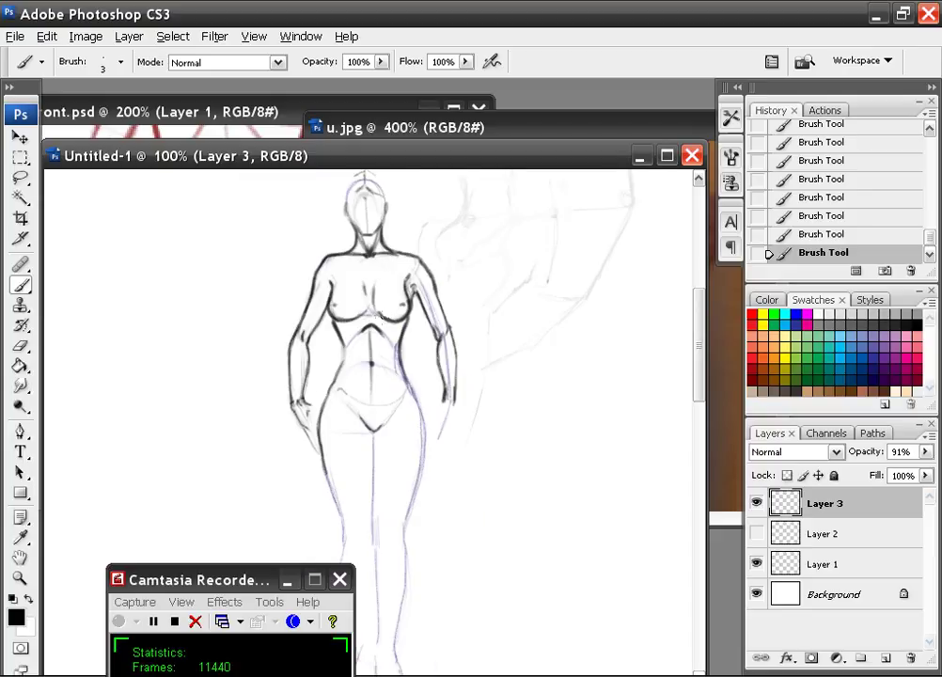
{"action": "key", "text": "ctrl+plus"}
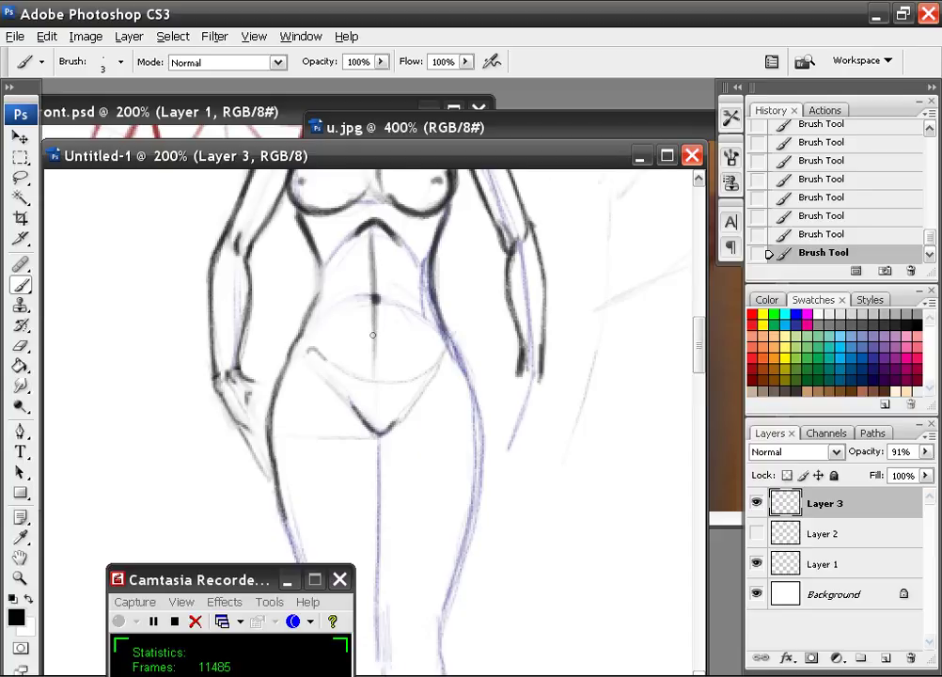
{"action": "left_click_drag", "start_coordinate": [373, 332], "coordinate": [401, 212]}
{"action": "left_click_drag", "start_coordinate": [309, 391], "coordinate": [343, 495]}
{"action": "left_click_drag", "start_coordinate": [474, 212], "coordinate": [470, 498]}
{"action": "left_click", "coordinate": [667, 155]}
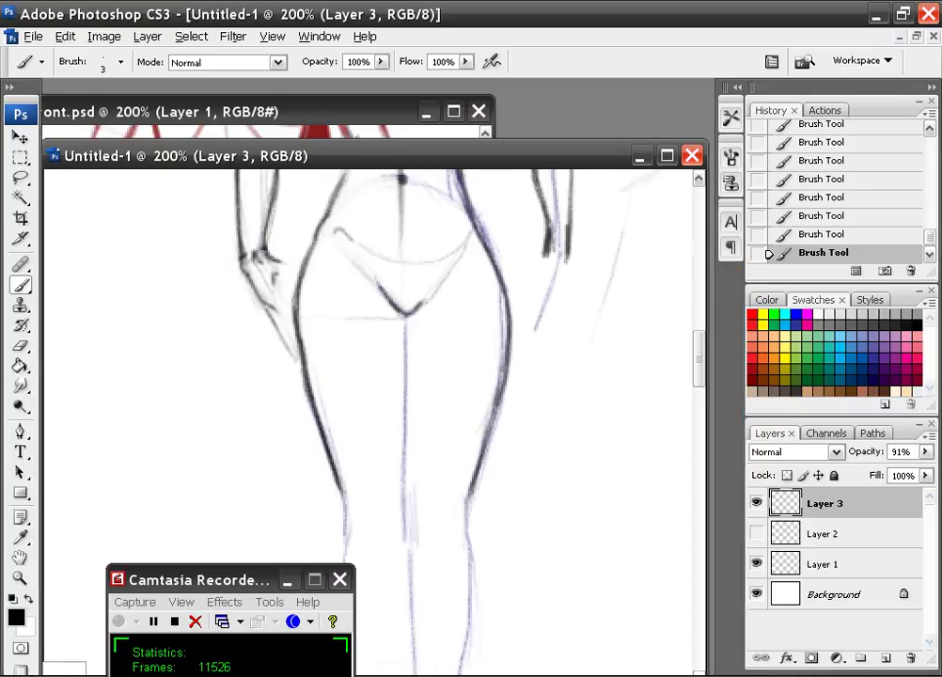
{"action": "scroll", "coordinate": [563, 279], "scroll_direction": "down", "scroll_amount": 2}
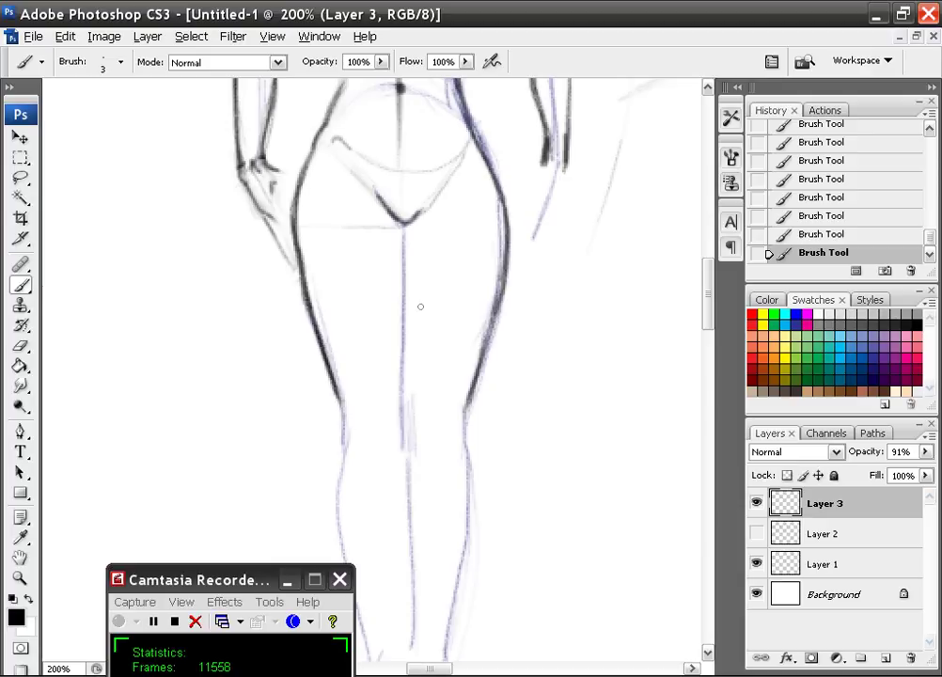